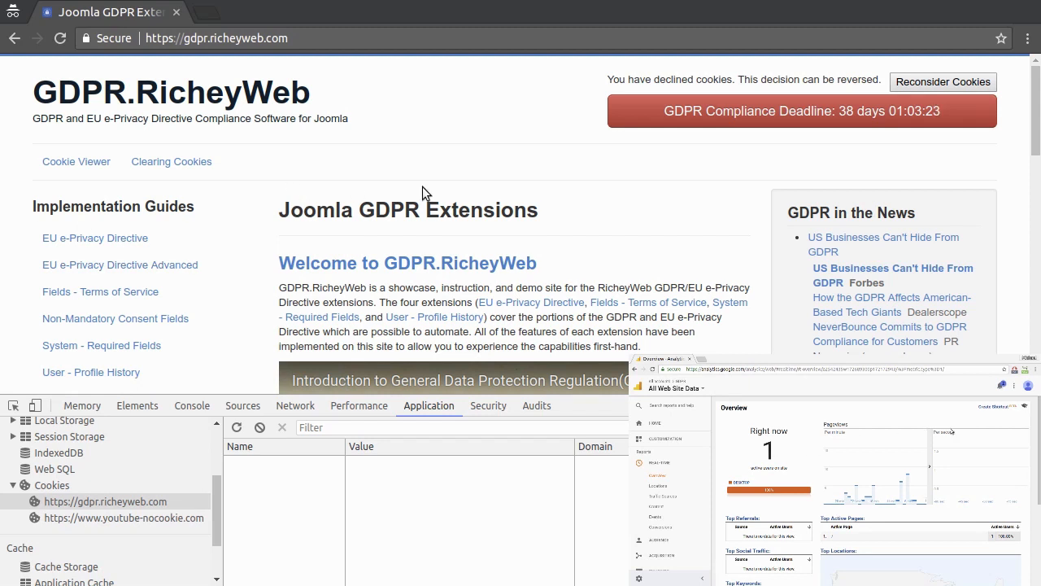
click(140, 237)
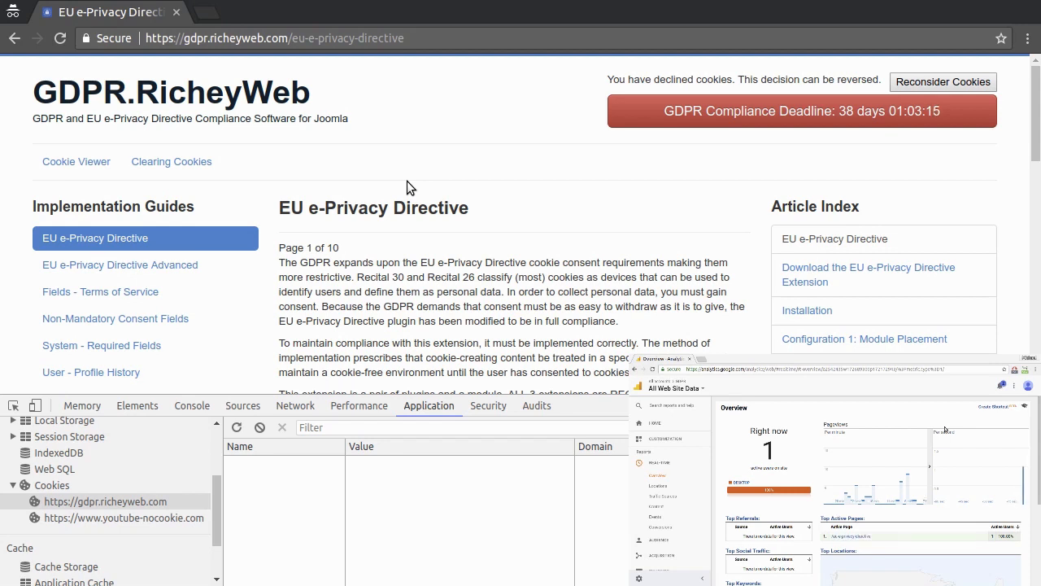
click(134, 270)
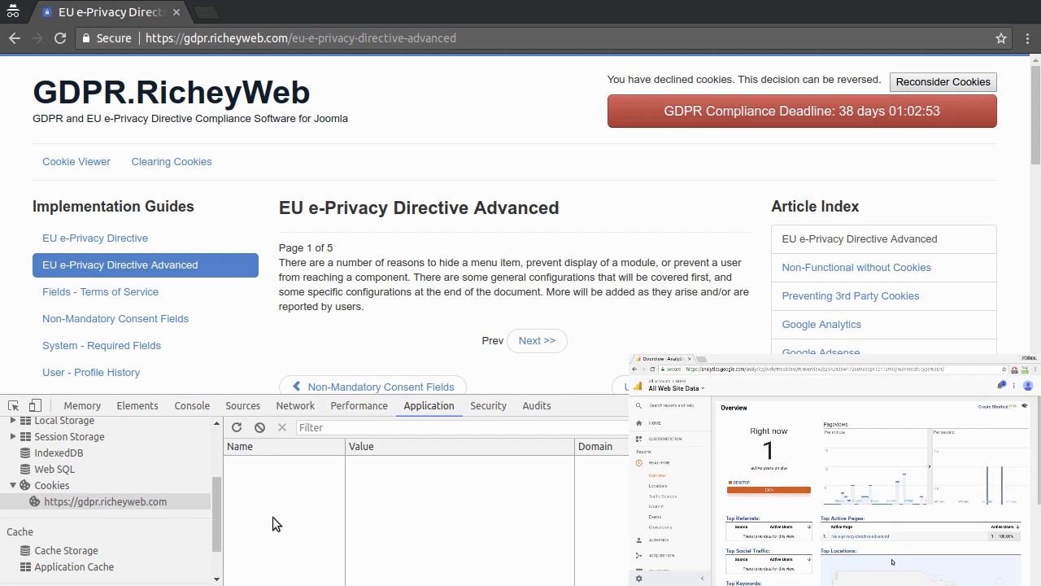
click(161, 502)
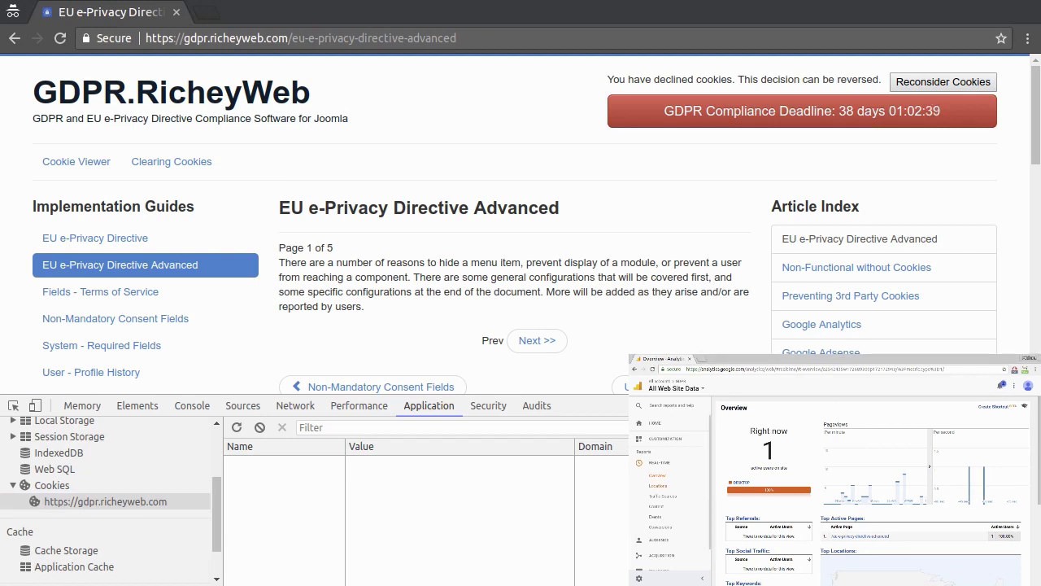
With the real-time Events report open, follow the home page's outbound Forbes link "US Businesses Can't Hide From GDPR" through to the article, then close it.
click(655, 517)
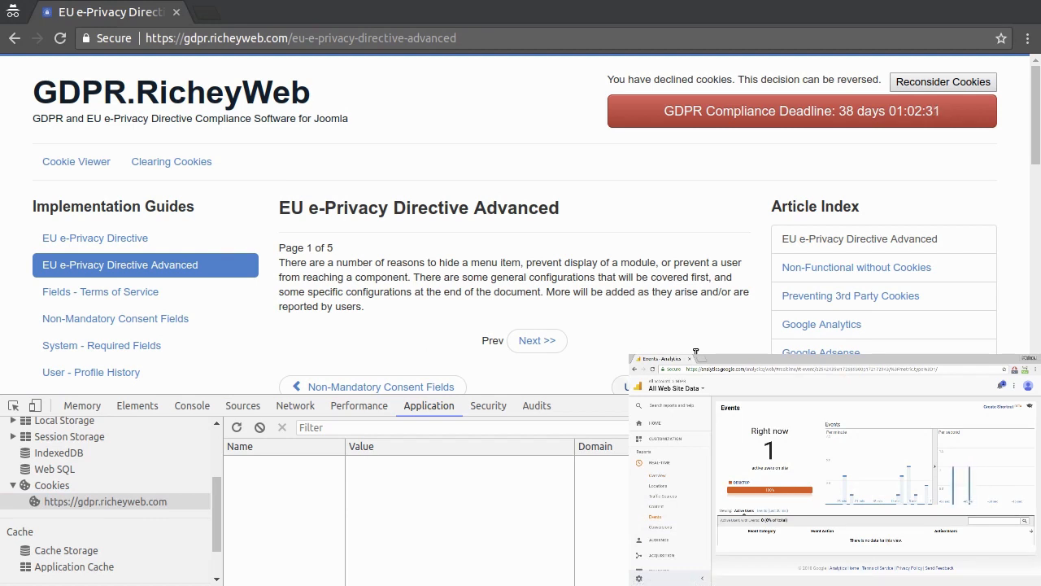
click(117, 120)
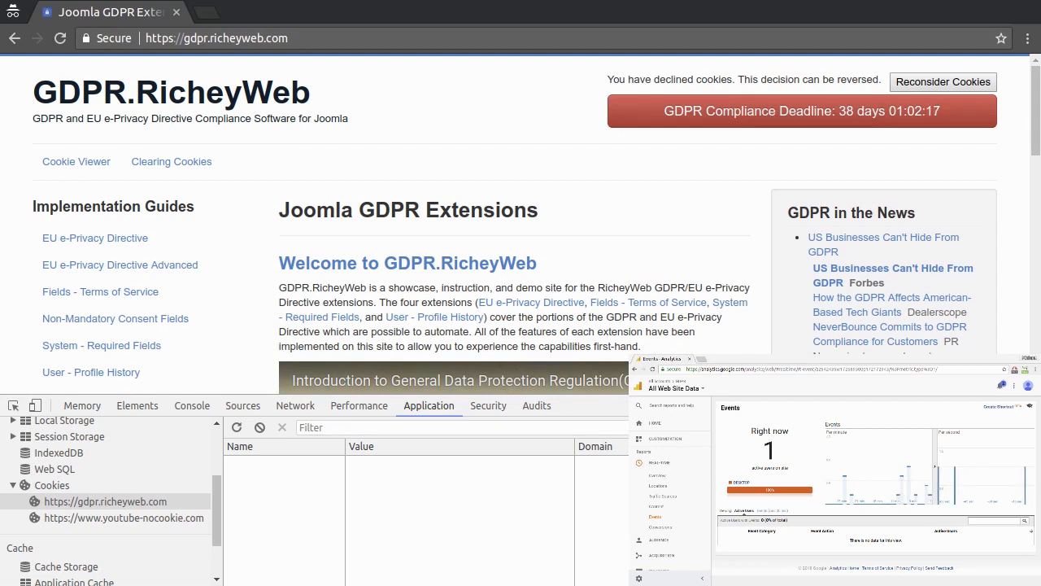
click(846, 240)
click(628, 243)
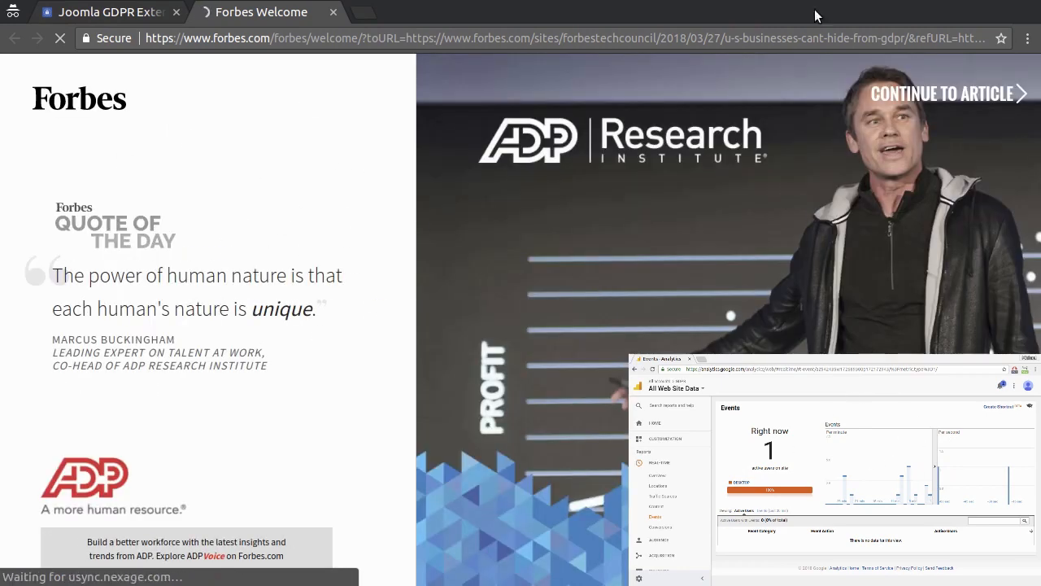
click(1005, 95)
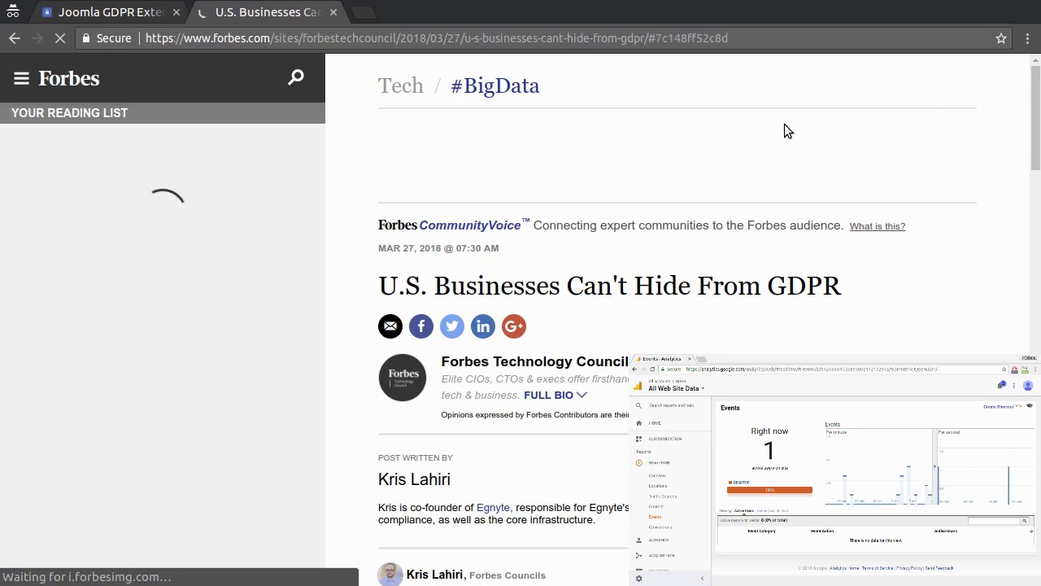
drag(379, 285, 897, 305)
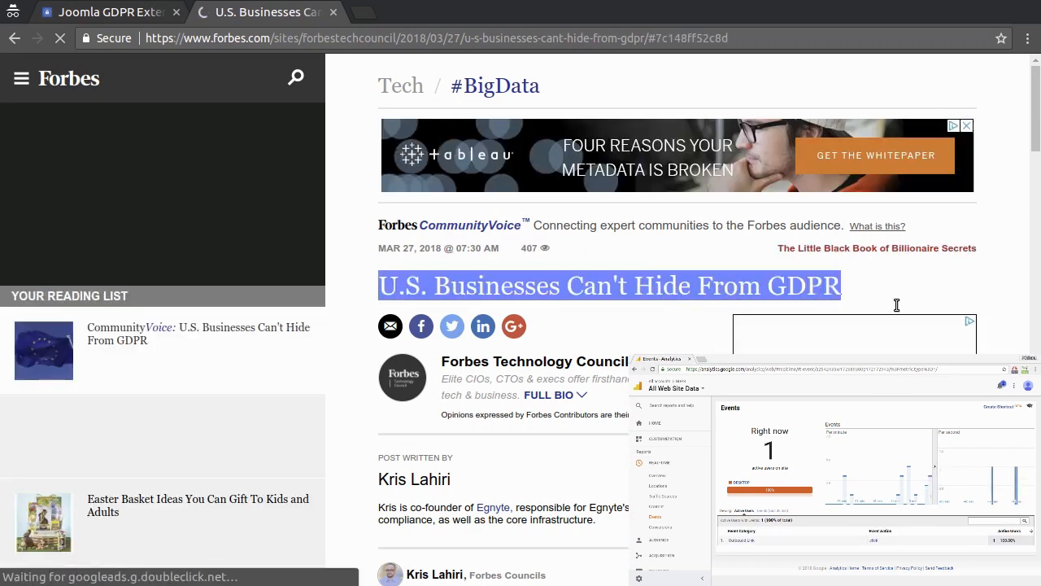
double_click(643, 291)
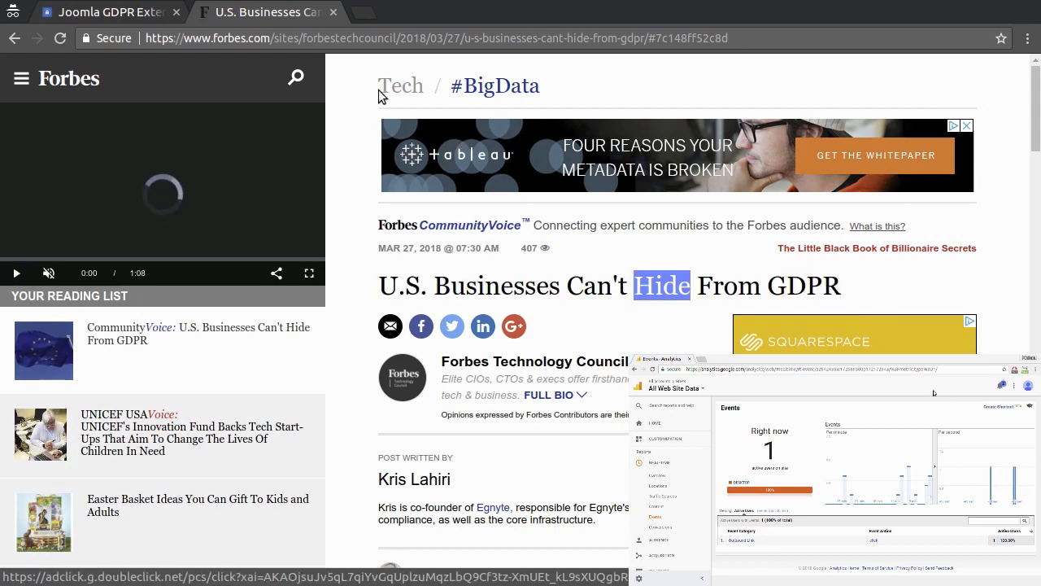
click(334, 12)
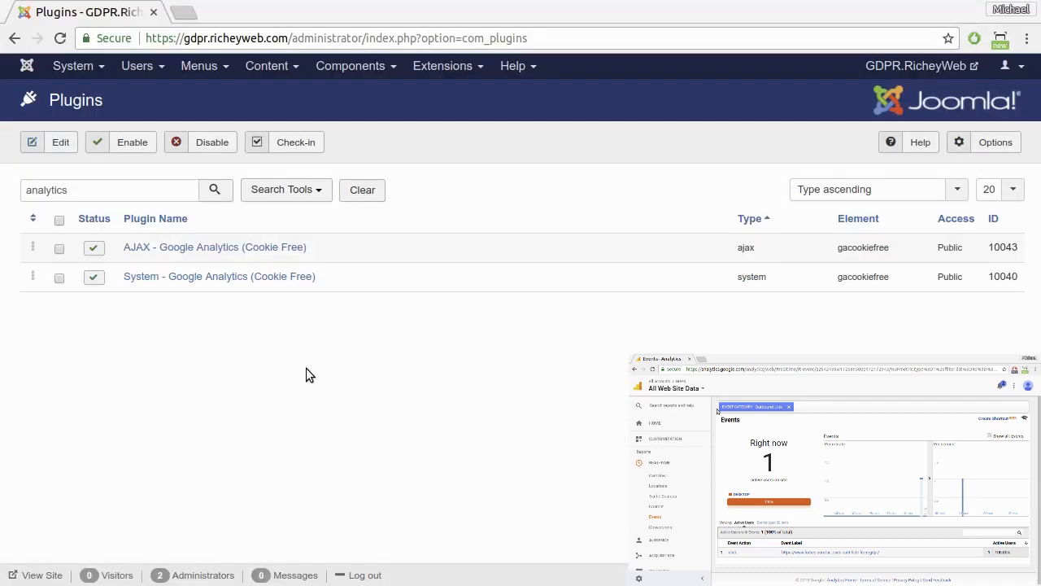
Open the System - Google Analytics (Cookie Free) plugin and review its basic settings, from Tracking ID to userId.
click(185, 277)
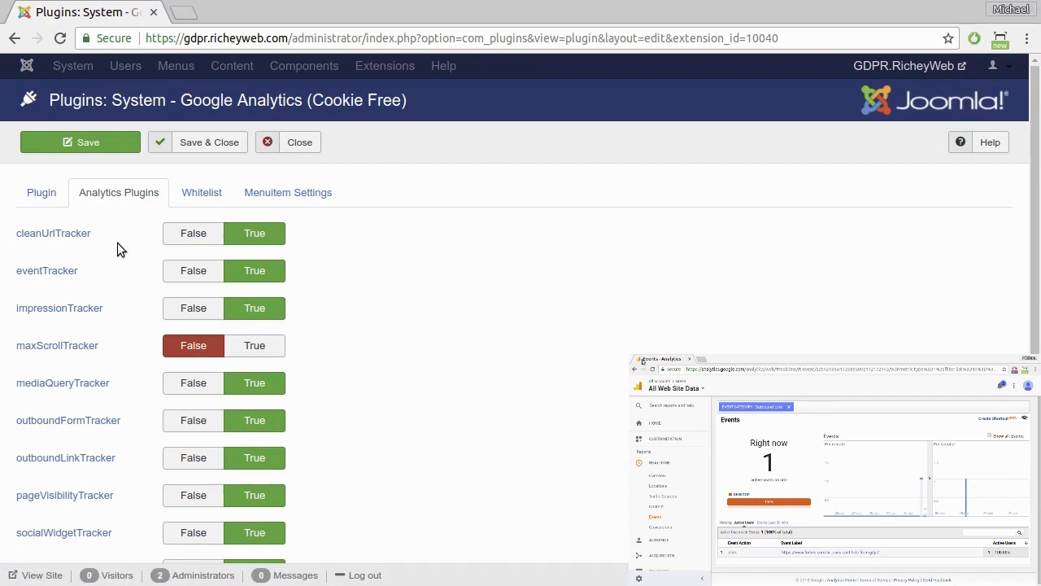
click(41, 192)
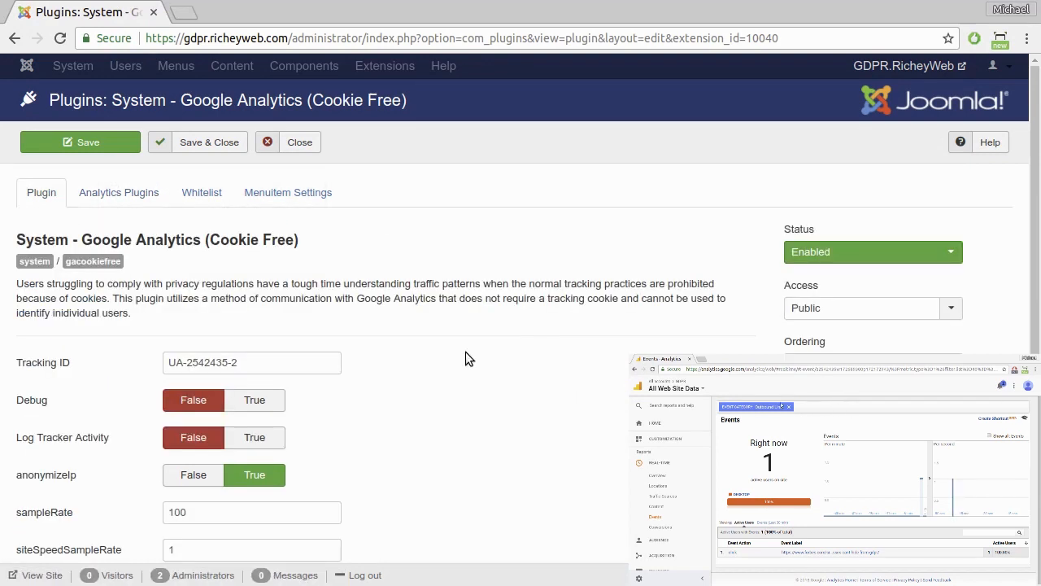
scroll(519, 321, down, 2)
scroll(520, 317, down, 1)
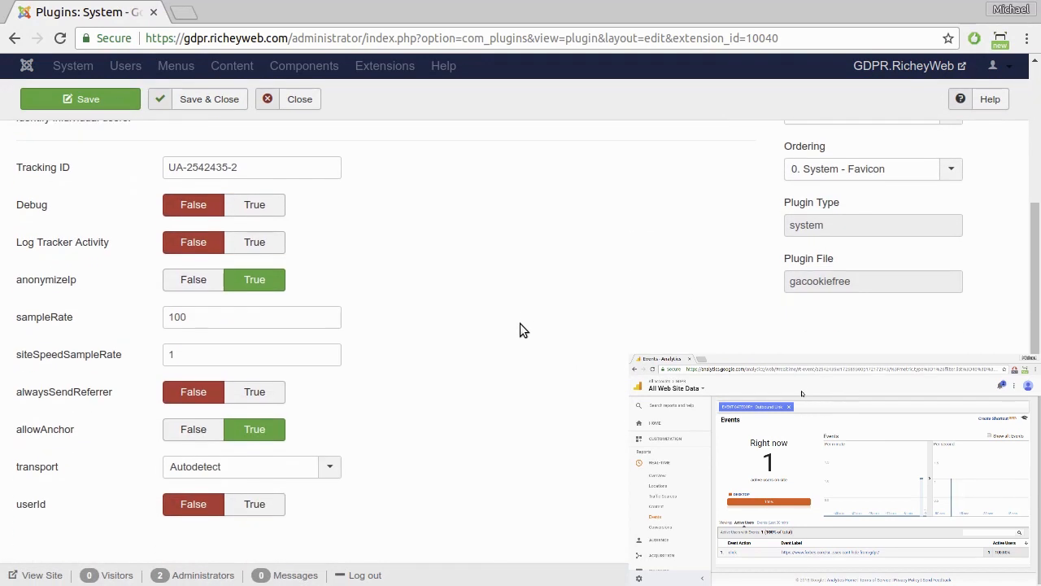
scroll(625, 457, up, 3)
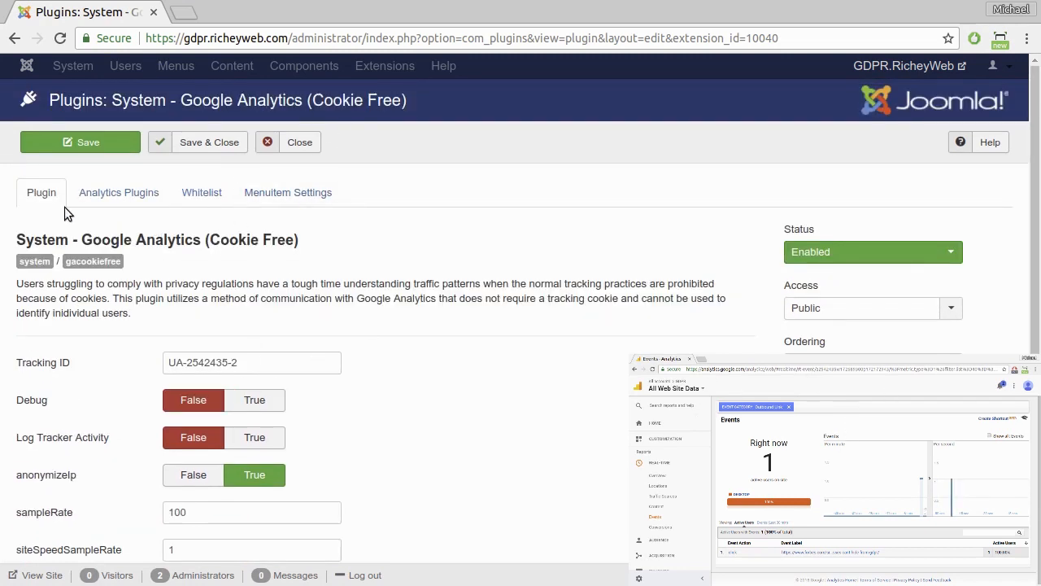
scroll(483, 394, down, 3)
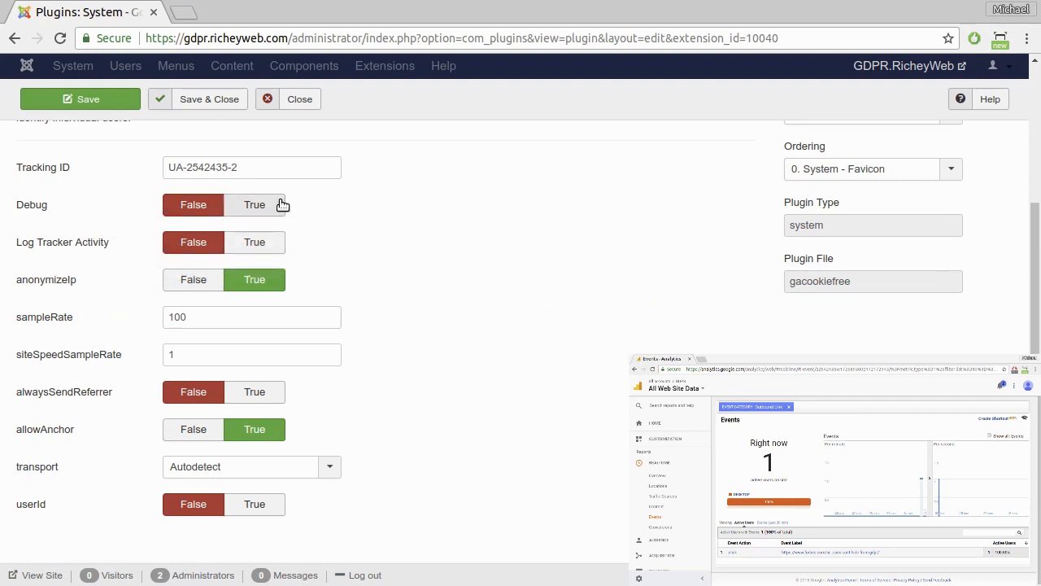
mouse_move(70, 273)
mouse_move(69, 249)
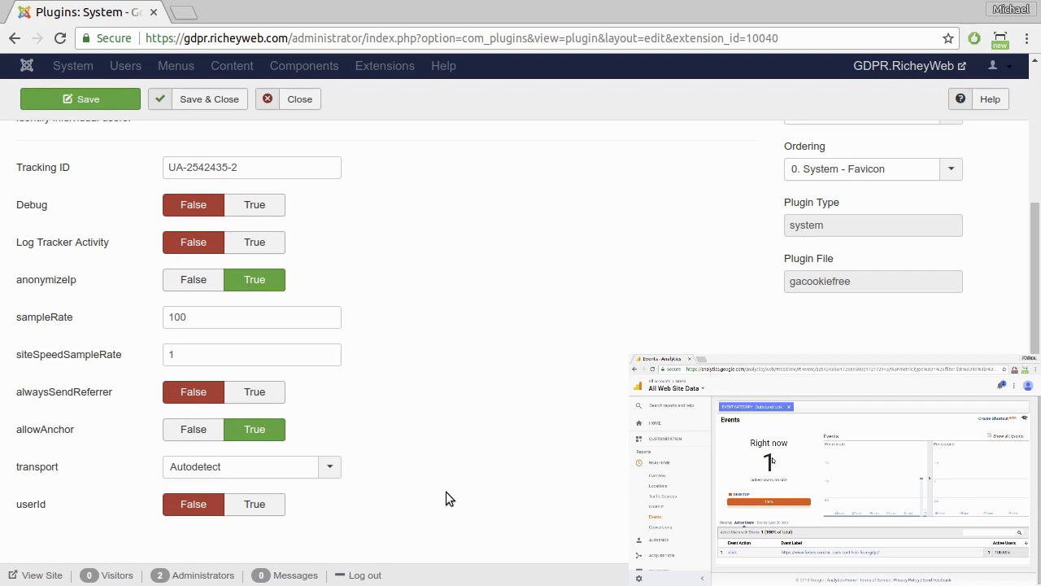
scroll(378, 244, up, 5)
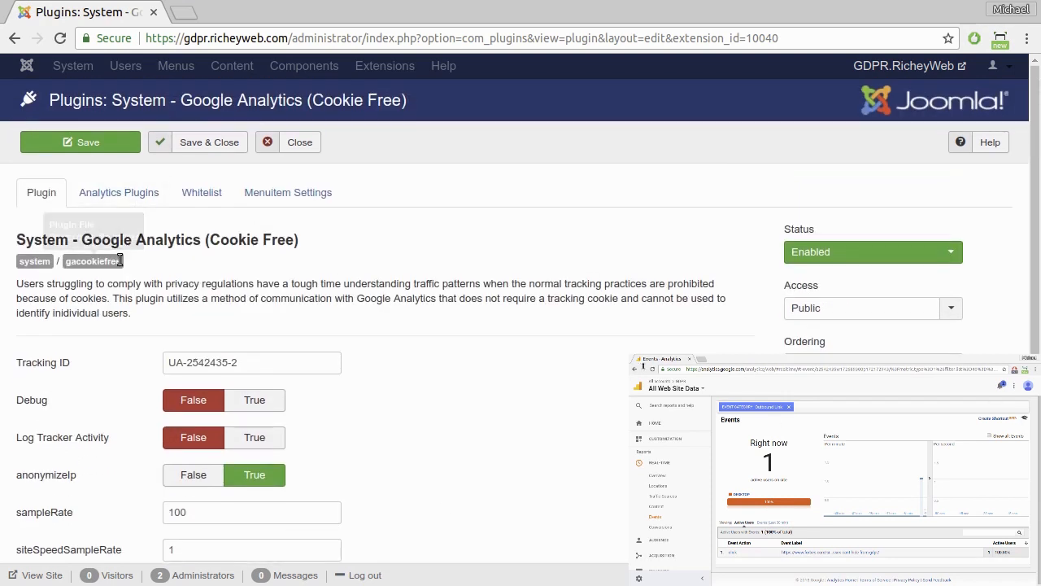
Review the individual tracker options under the analytics plugins, including cleanUrlTracker, outboundLinkTracker and maxScrollTracker.
click(119, 192)
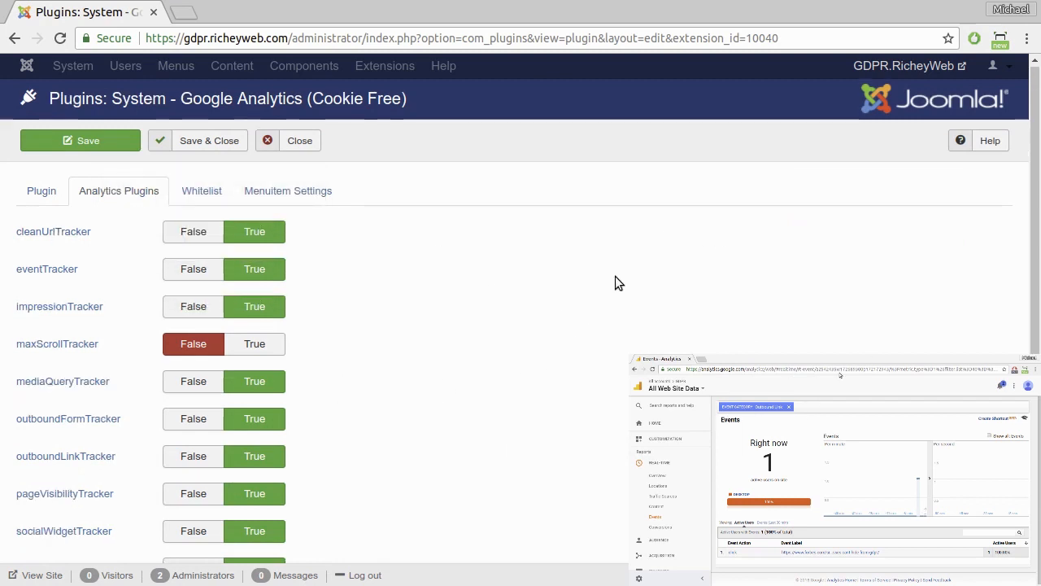
scroll(616, 276, down, 1)
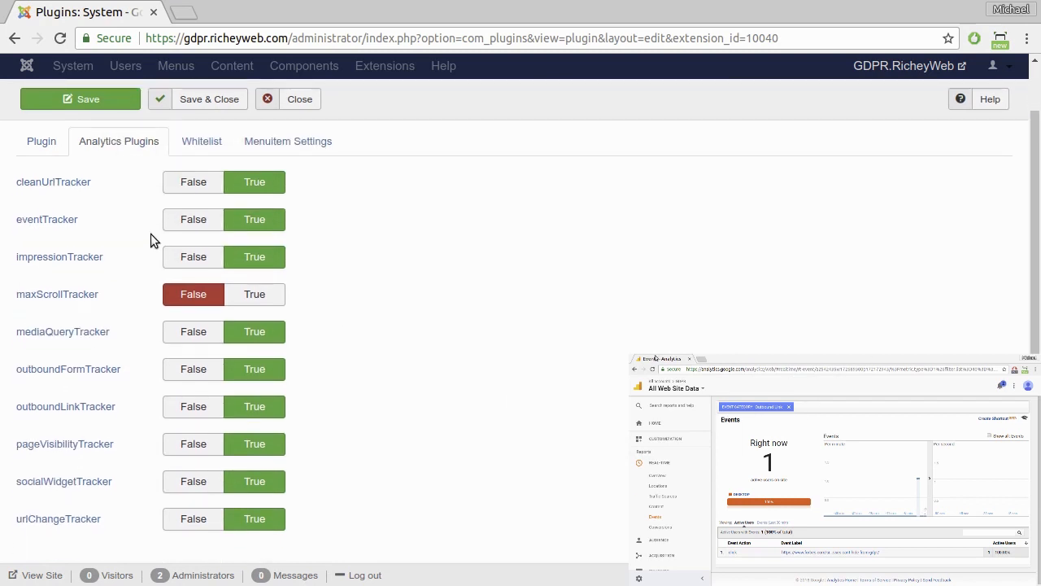
mouse_move(58, 186)
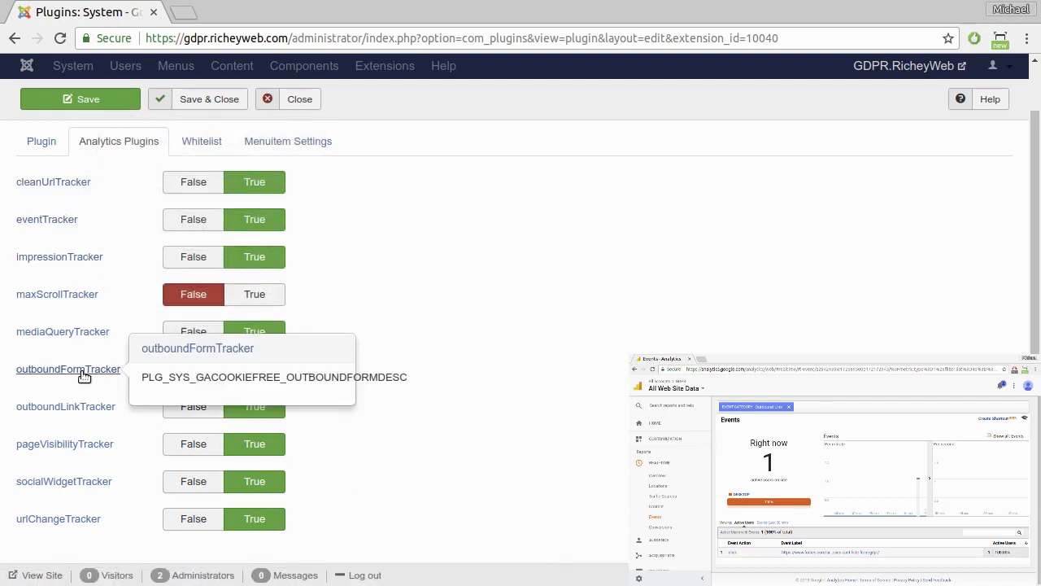
mouse_move(71, 408)
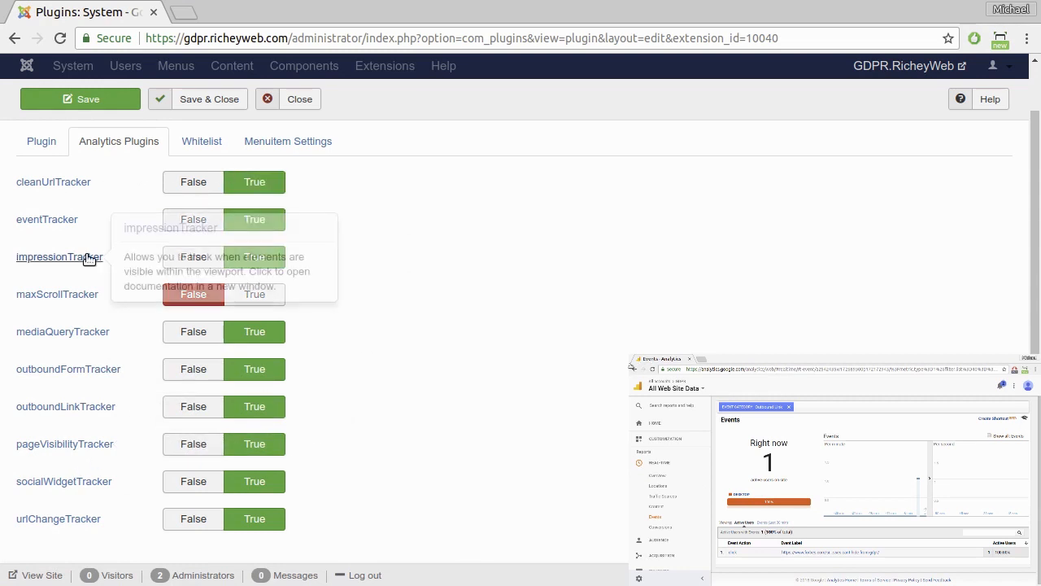
mouse_move(43, 300)
click(193, 296)
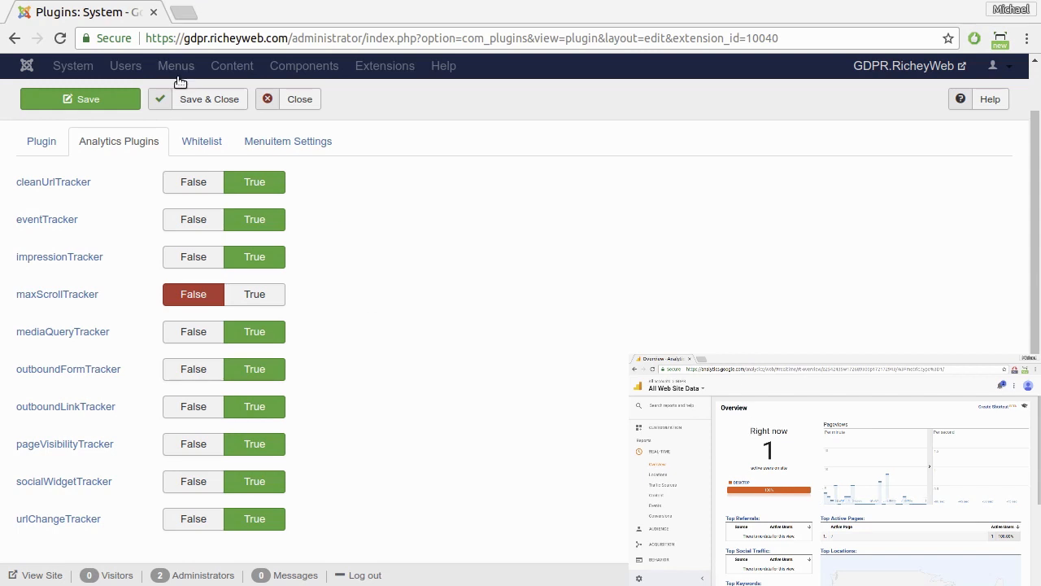
Return to the basic plugin settings and examine the anonymizeIp and userId options.
click(32, 140)
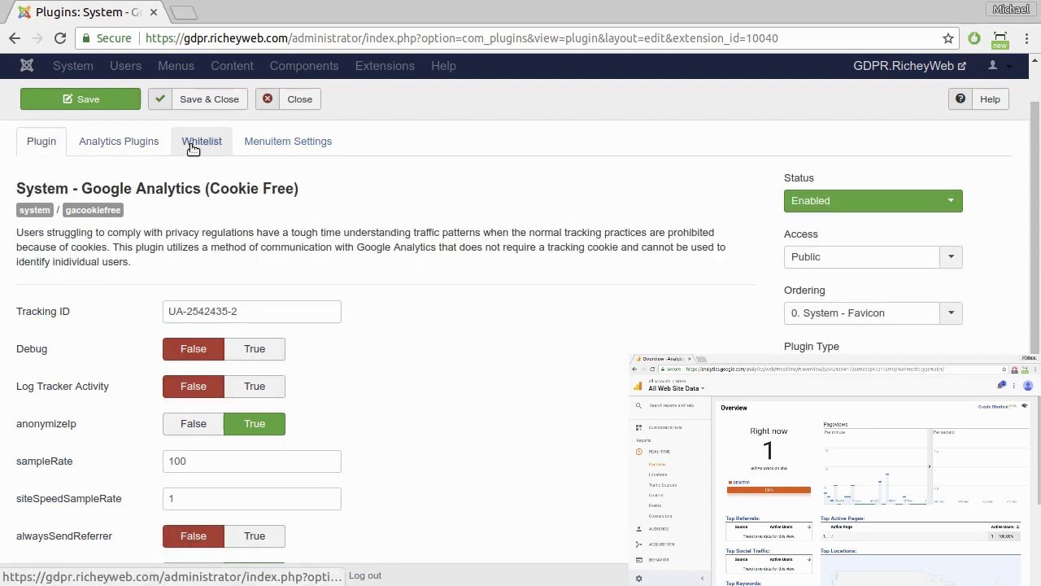
scroll(573, 171, down, 3)
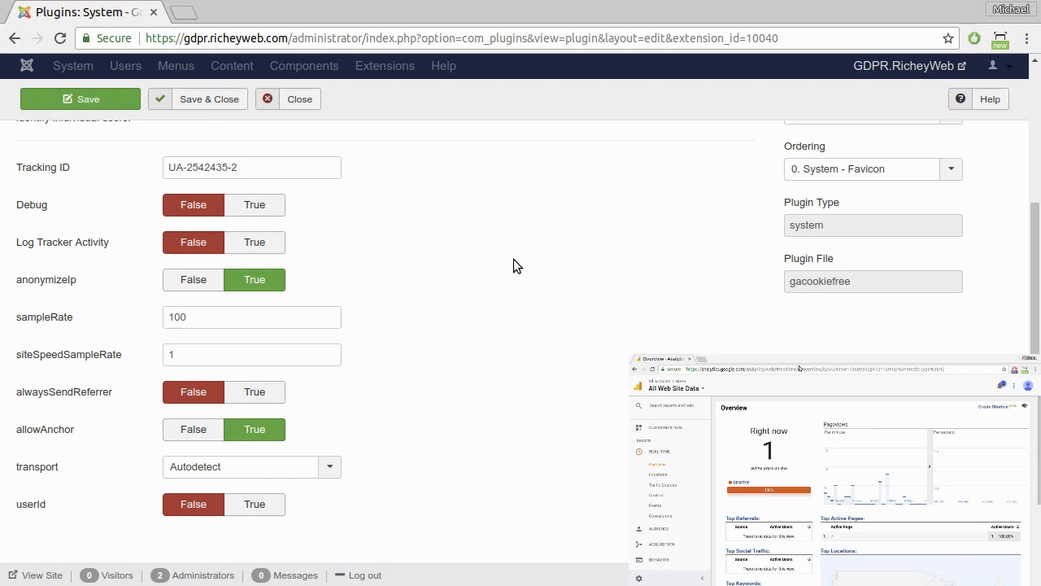
mouse_move(32, 285)
mouse_move(39, 509)
click(193, 506)
mouse_move(76, 282)
mouse_down()
mouse_move(14, 282)
mouse_move(62, 283)
mouse_up()
click(18, 281)
click(39, 500)
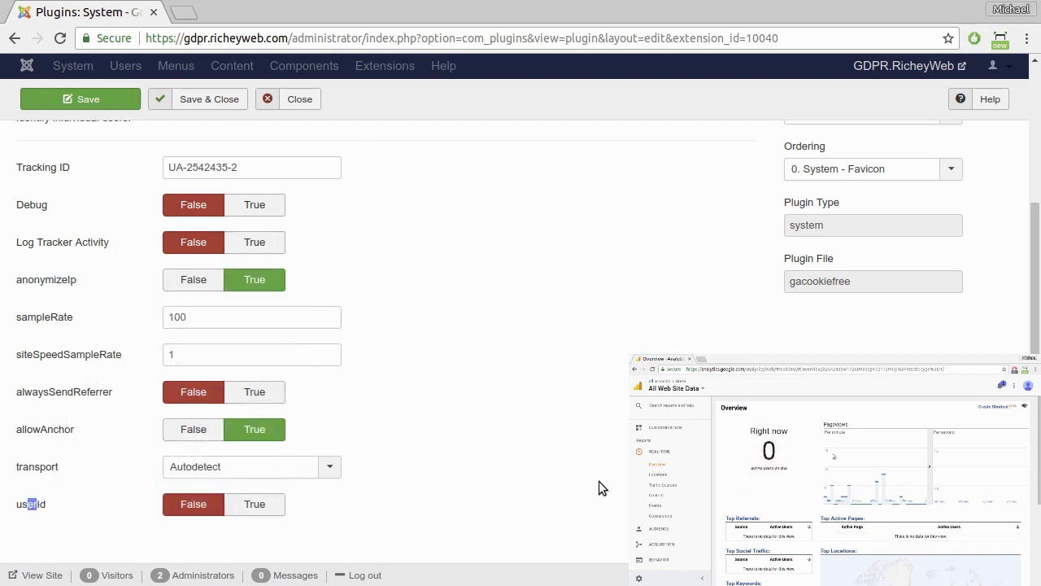
scroll(429, 324, up, 5)
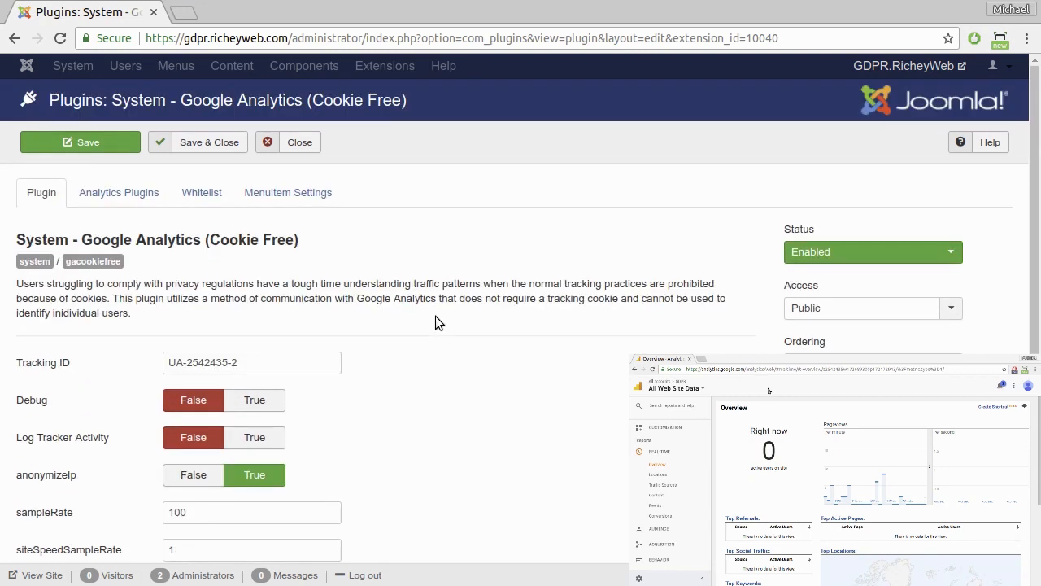
Add several blank entries to the IP and CIDR whitelist.
click(227, 199)
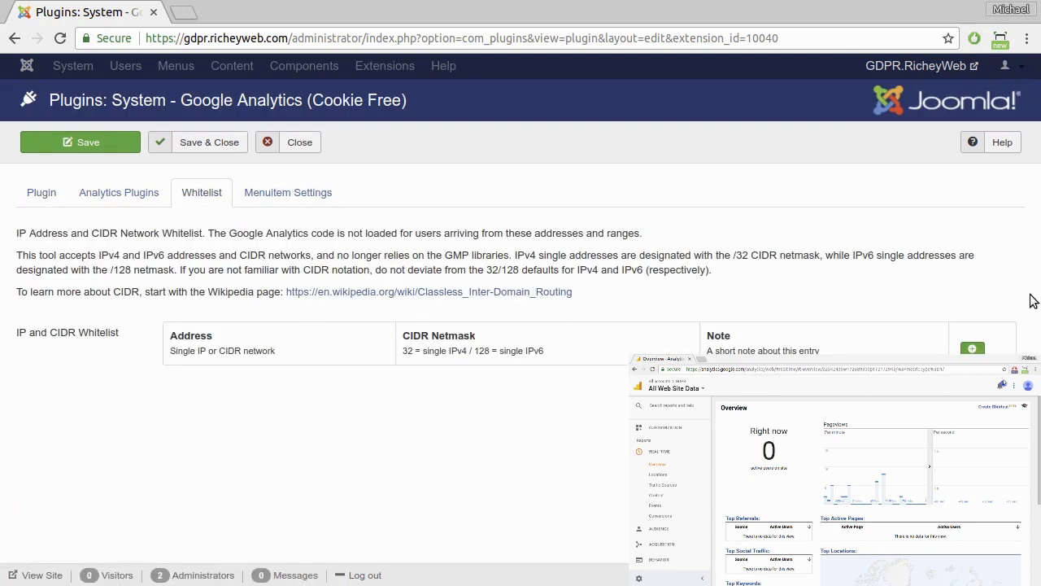
click(972, 348)
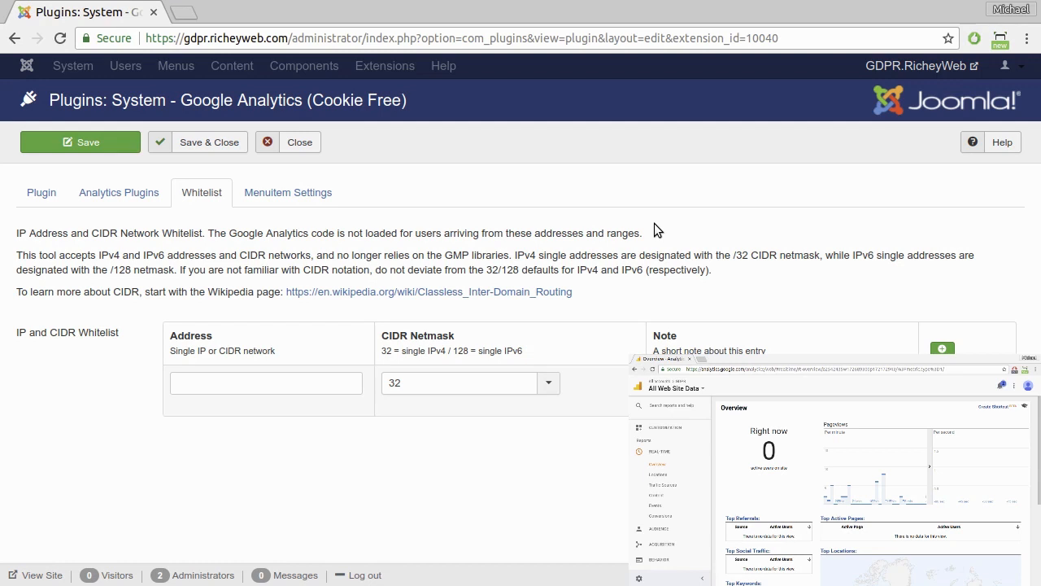
click(942, 349)
click(942, 348)
click(932, 349)
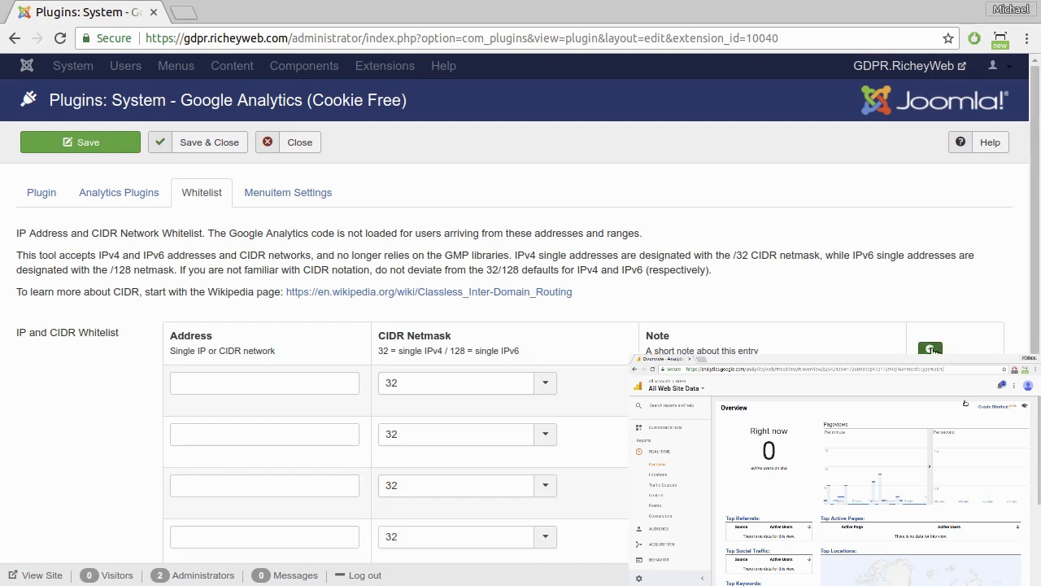
Remove all the blank entries from the IP and CIDR whitelist.
click(950, 382)
click(950, 383)
click(950, 382)
click(950, 383)
click(950, 383)
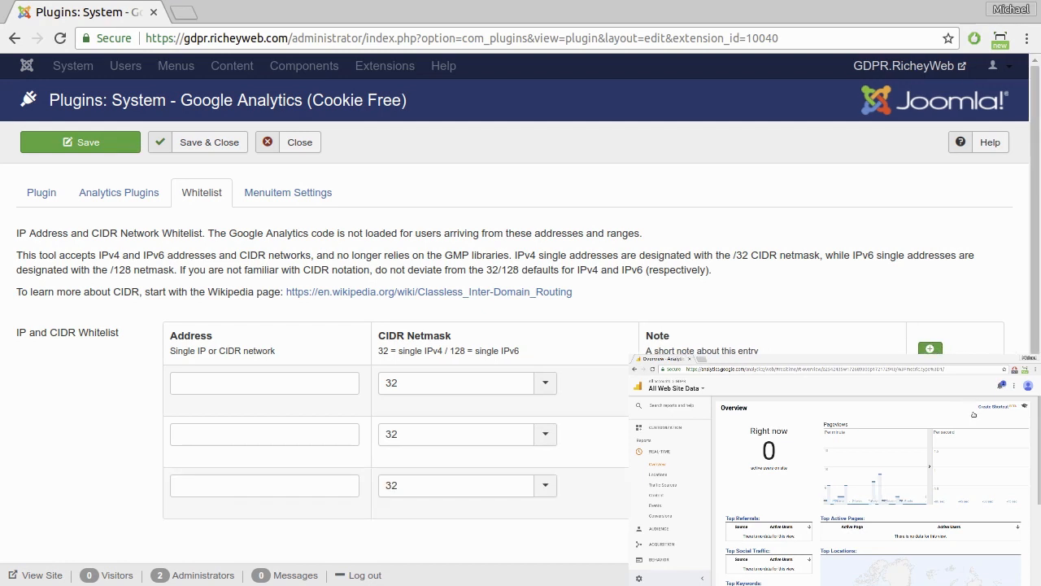
click(950, 382)
click(965, 384)
click(965, 383)
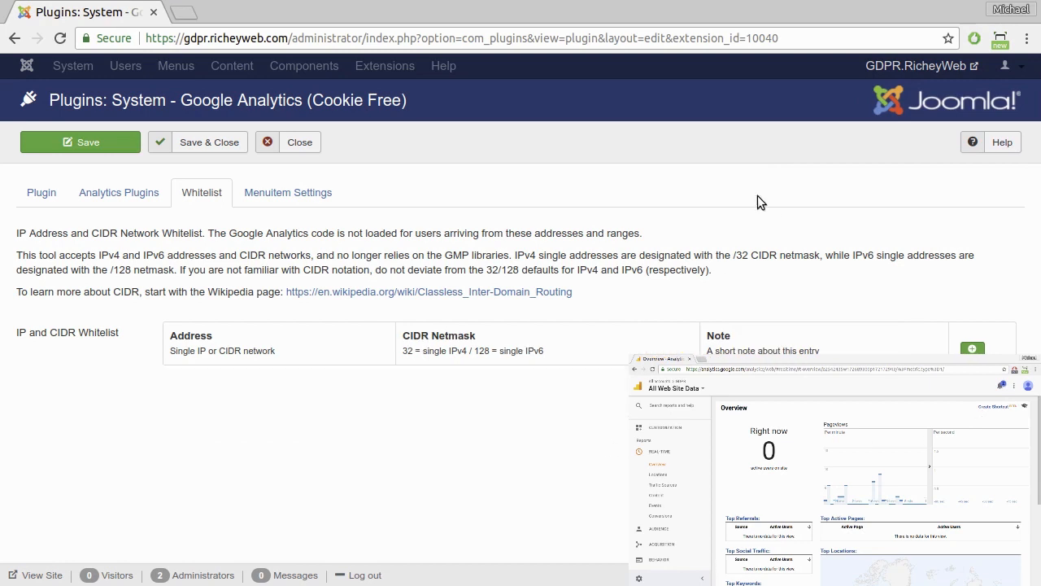
Add a blank entry to the menu item settings and look over its Disabled, Debug, Log Tracker Activity and anonymizeIp options.
click(291, 195)
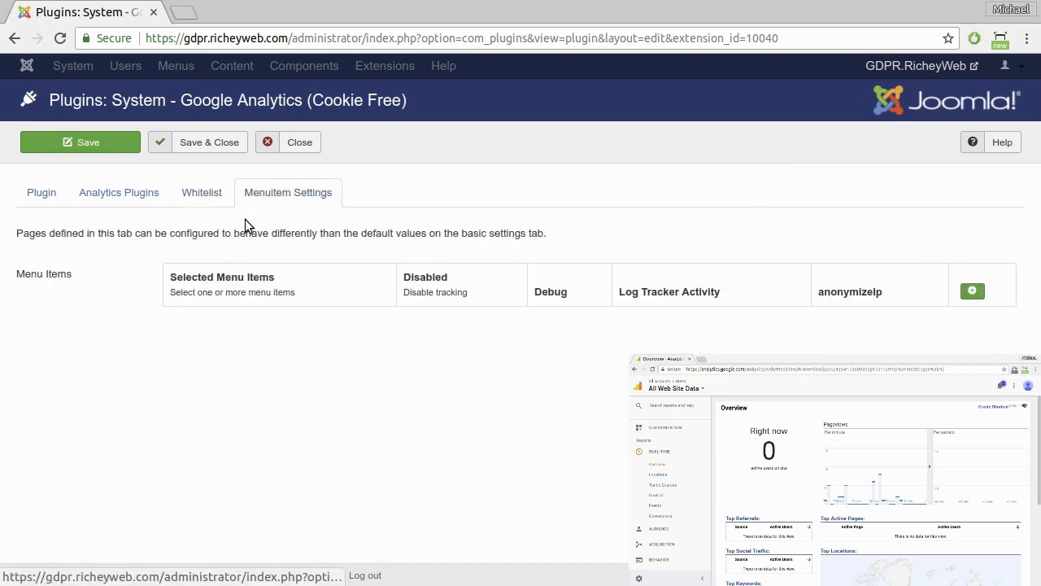
click(976, 292)
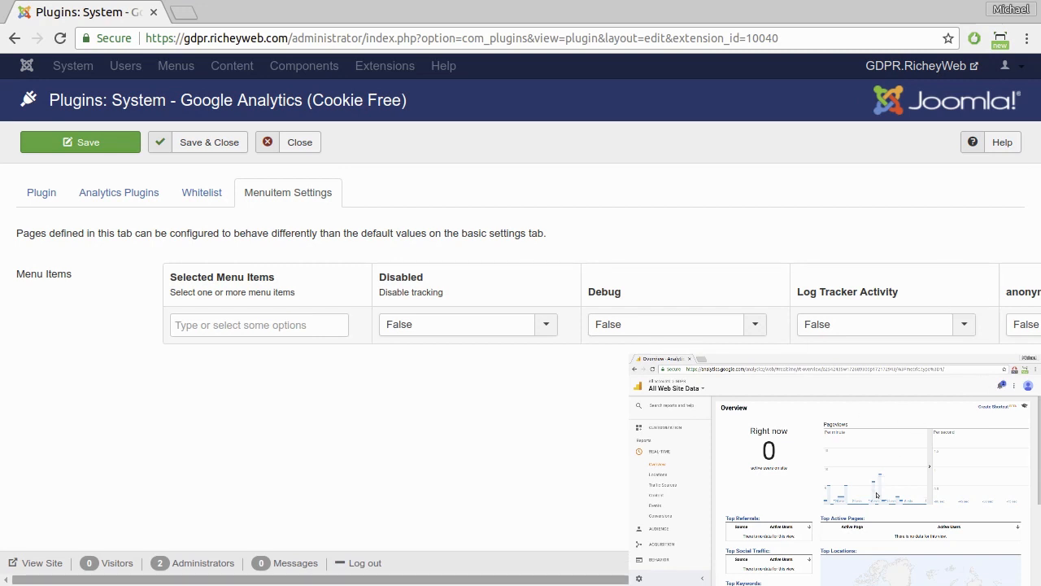
scroll(895, 451, right, 5)
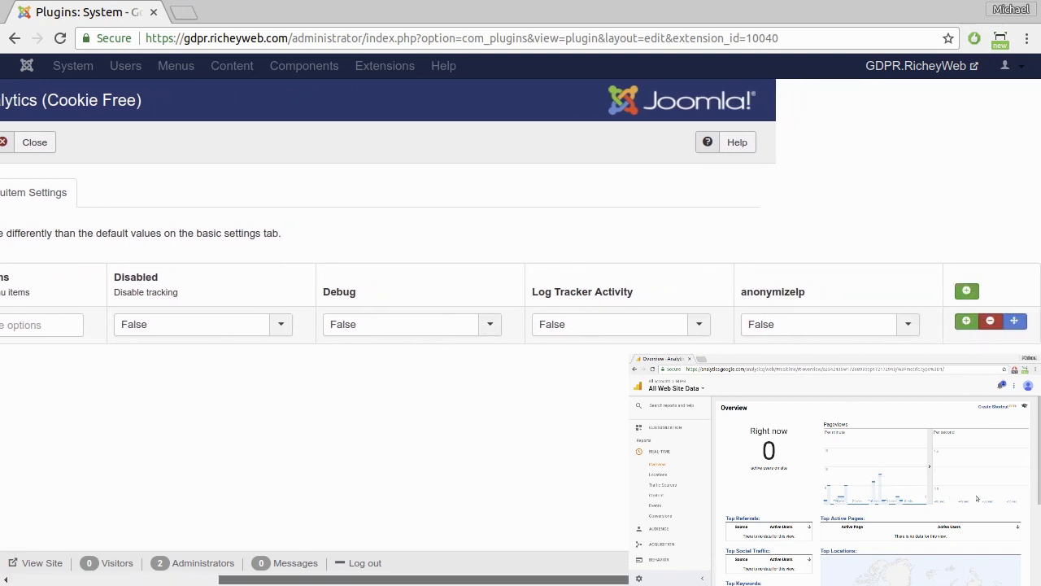
scroll(498, 571, left, 5)
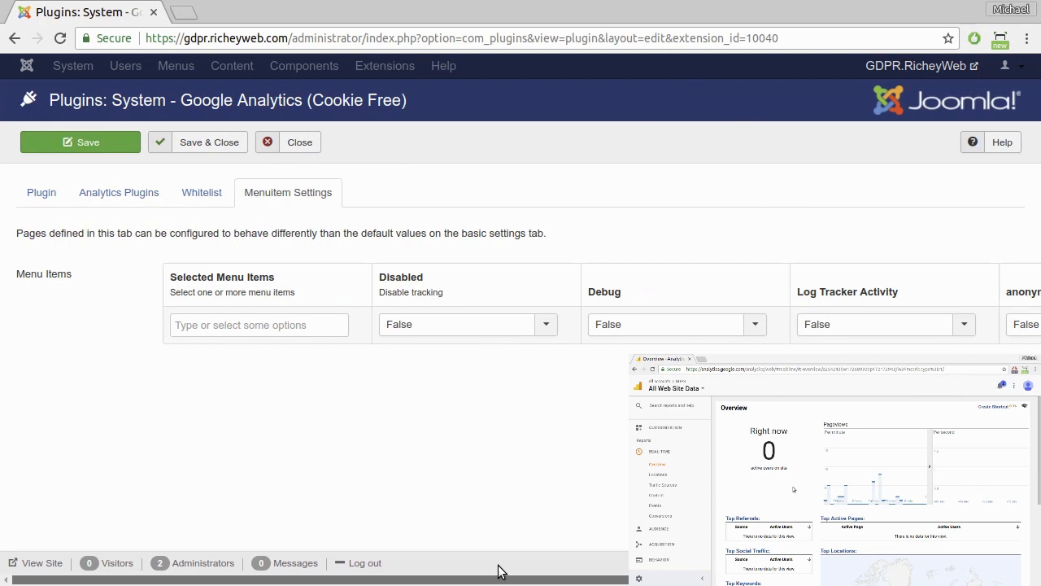
Examine the selectable menu items, the Disabled choices and the remaining columns of the blank menu item entry.
click(260, 329)
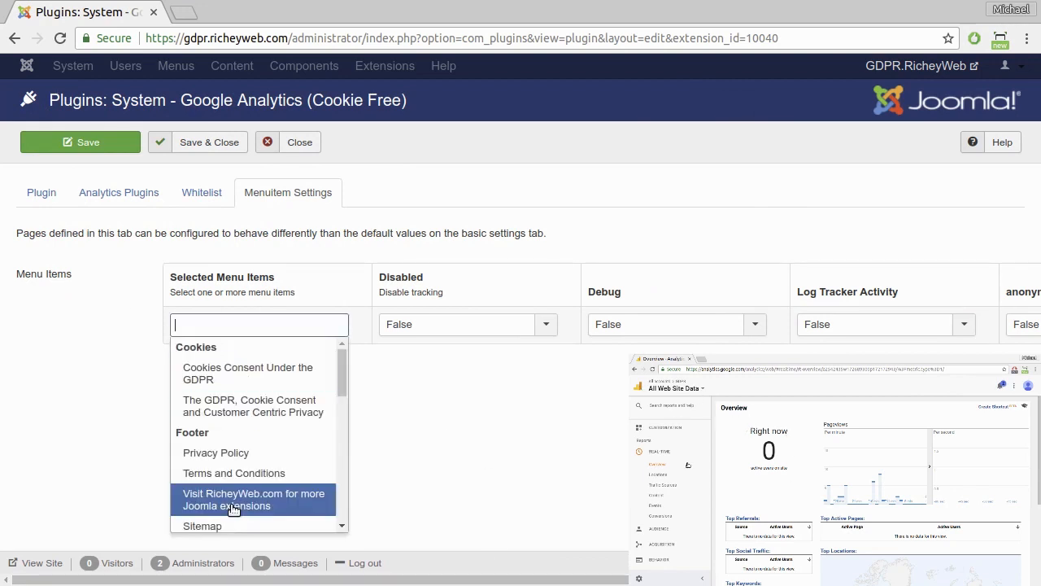
click(443, 393)
click(551, 329)
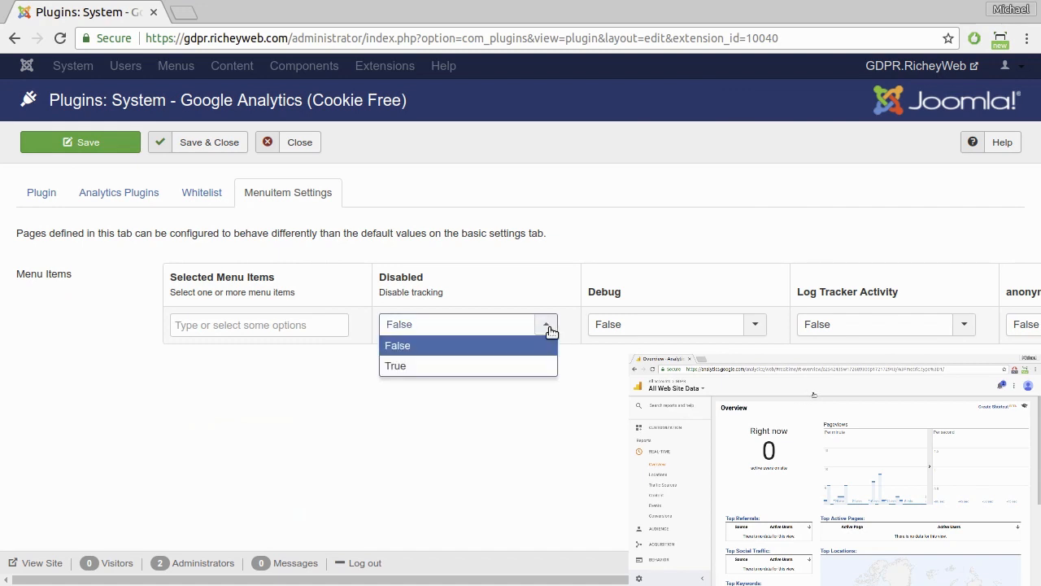
click(651, 439)
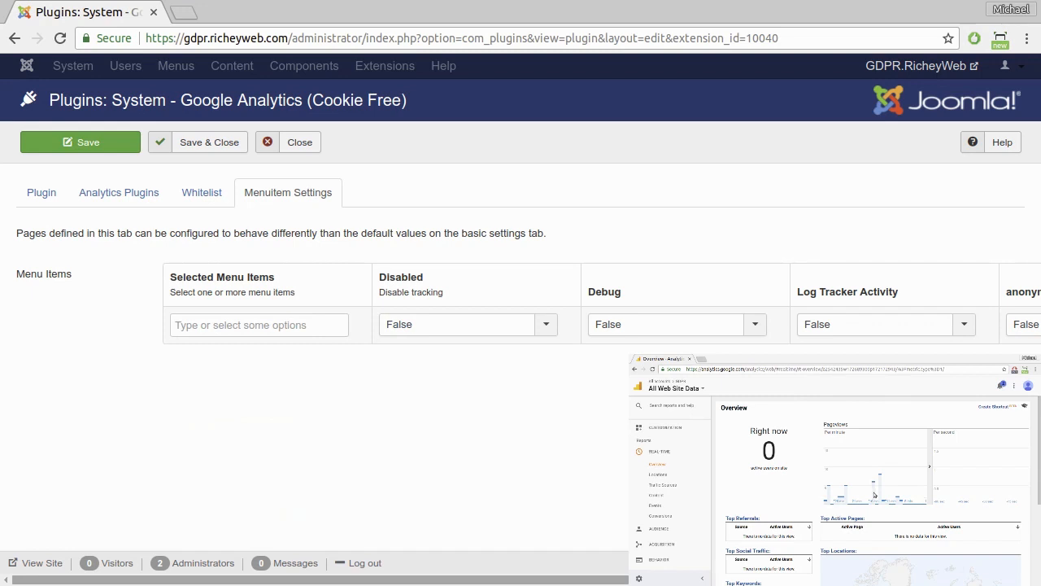
scroll(521, 244, right, 3)
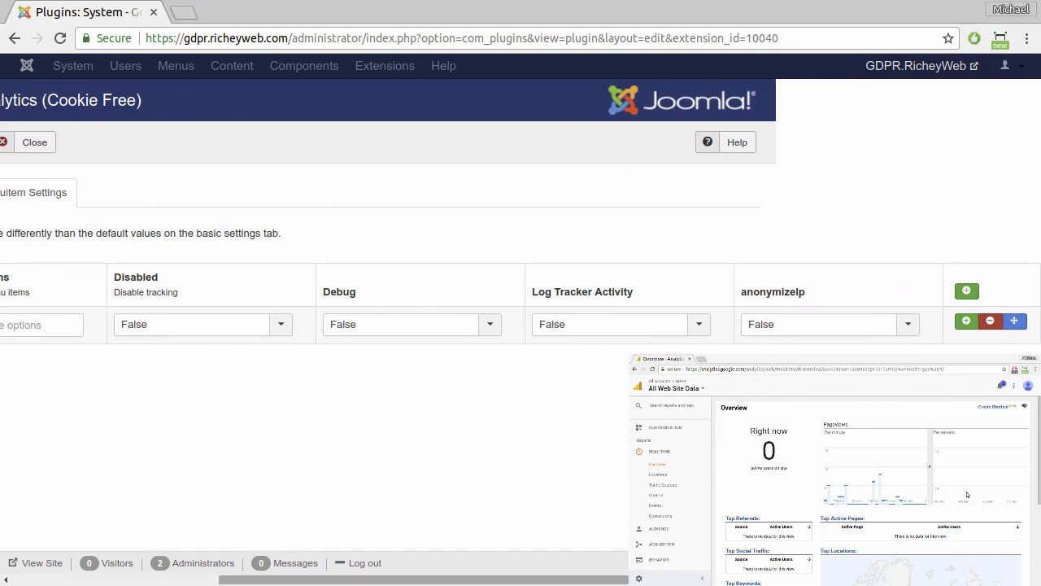
scroll(293, 527, left, 4)
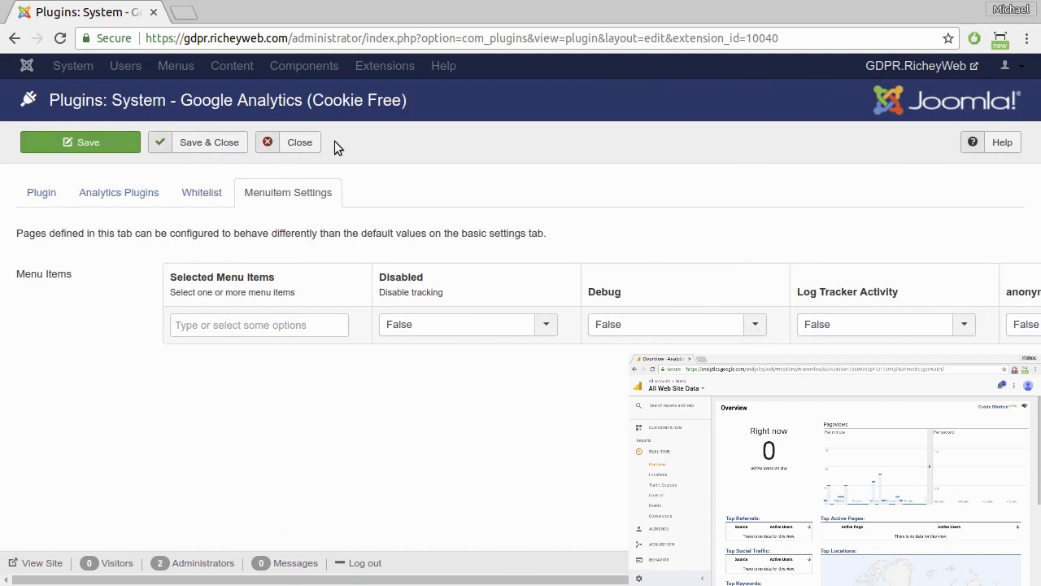
Close the plugin settings without saving and look over the two Google Analytics (Cookie Free) plugins in the list.
click(309, 143)
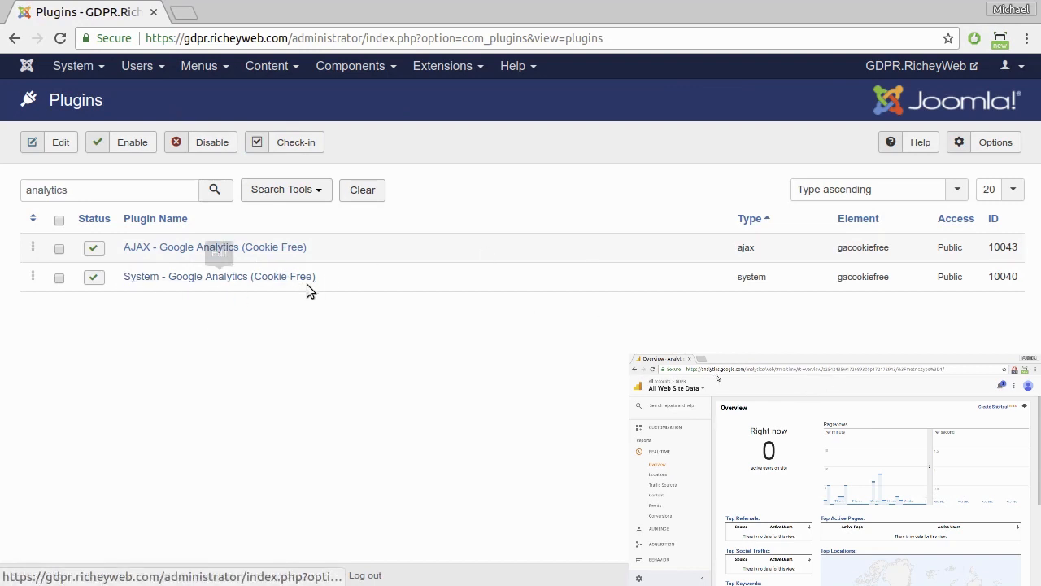
drag(77, 218, 318, 293)
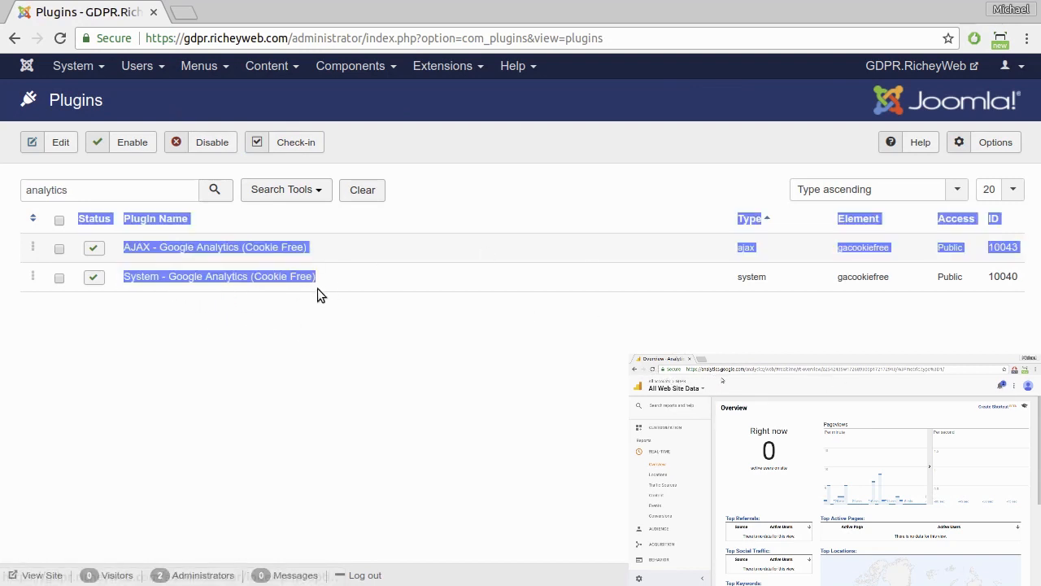
click(250, 389)
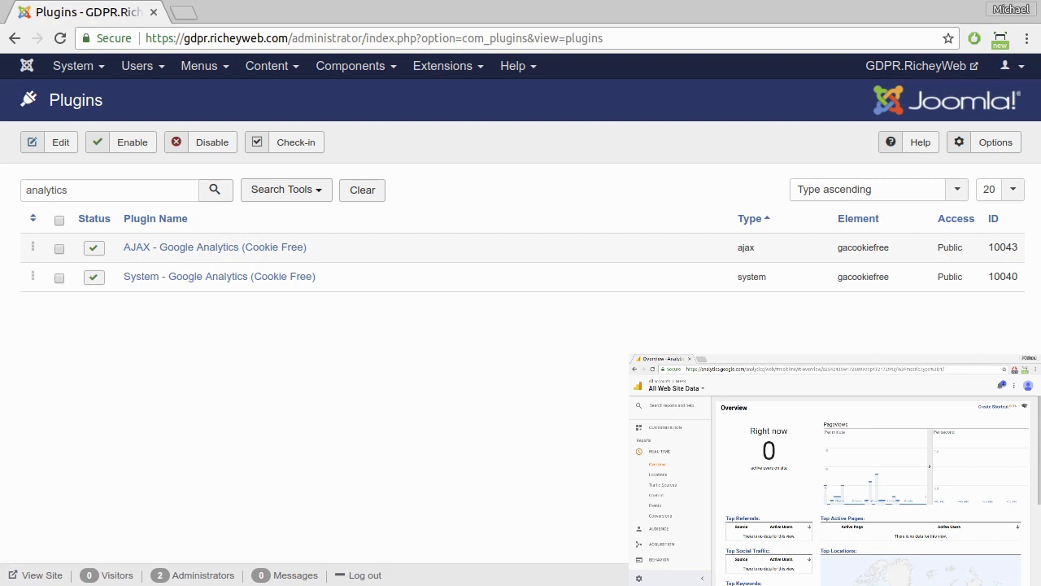
Switch to the incognito browser window and open the GDPR.RicheyWeb home page in two additional tabs.
key(alt+Tab)
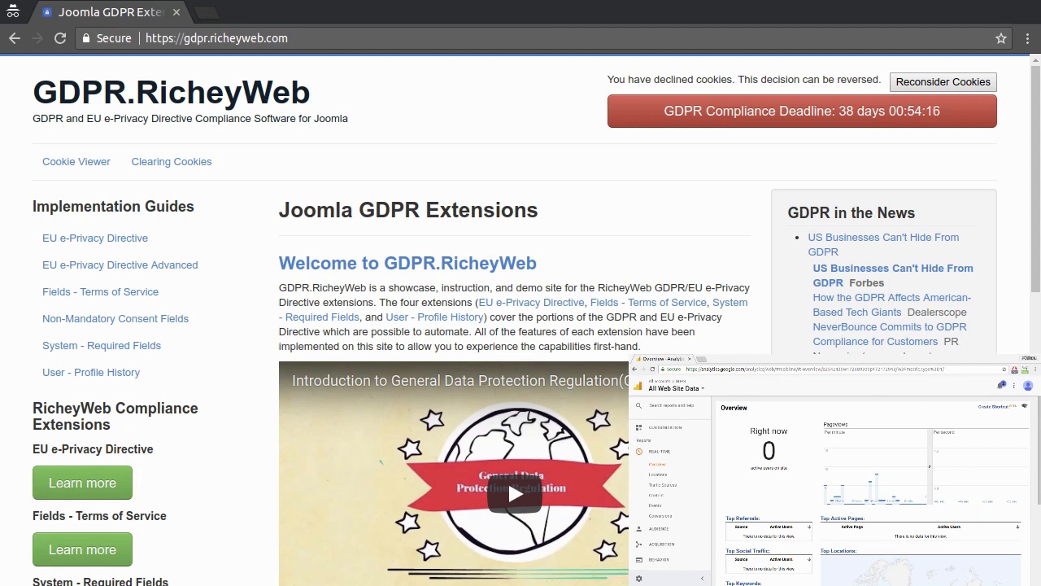
middle_click(236, 93)
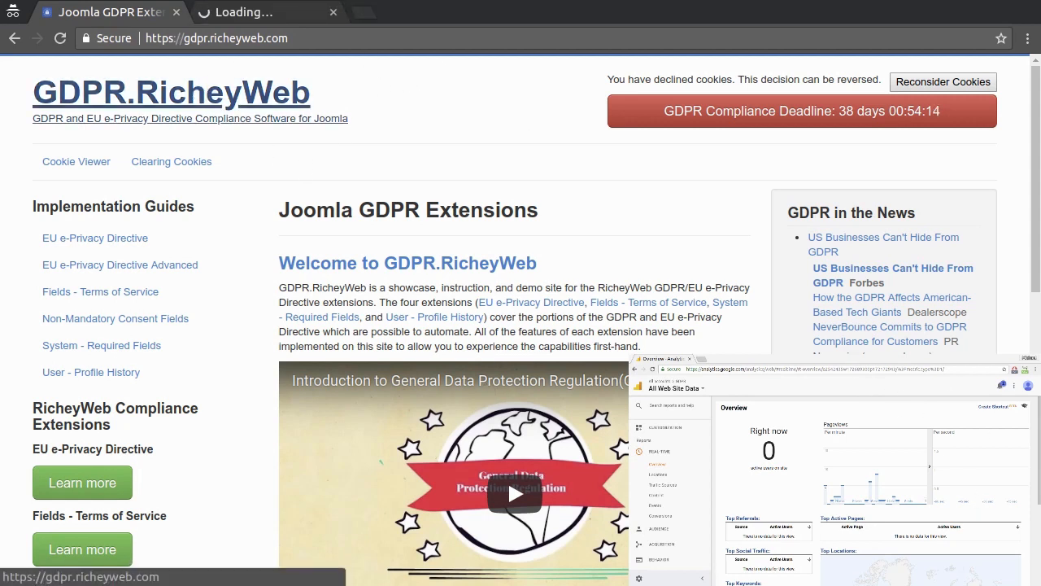
click(241, 11)
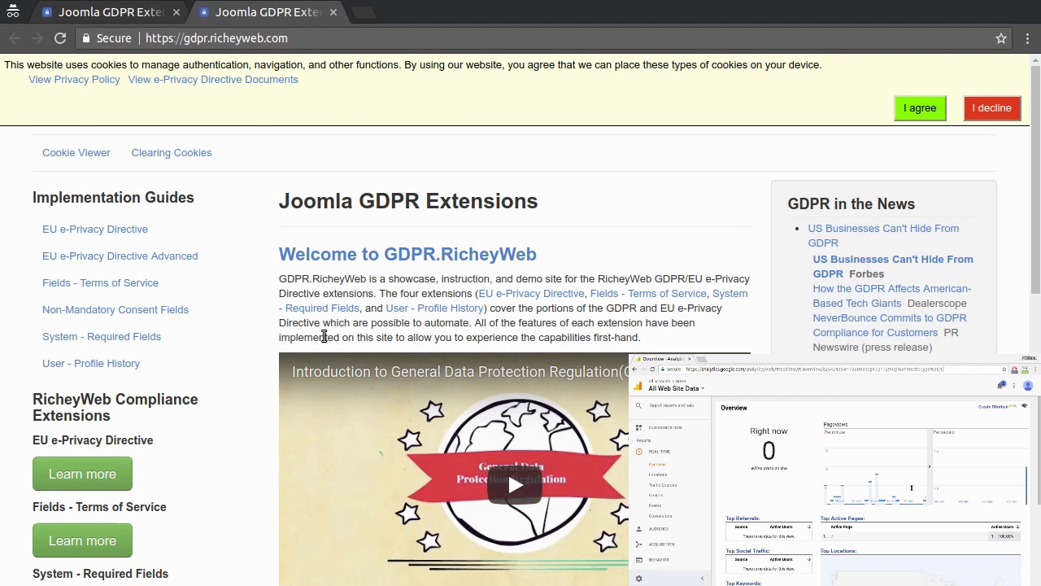
click(116, 12)
click(97, 102)
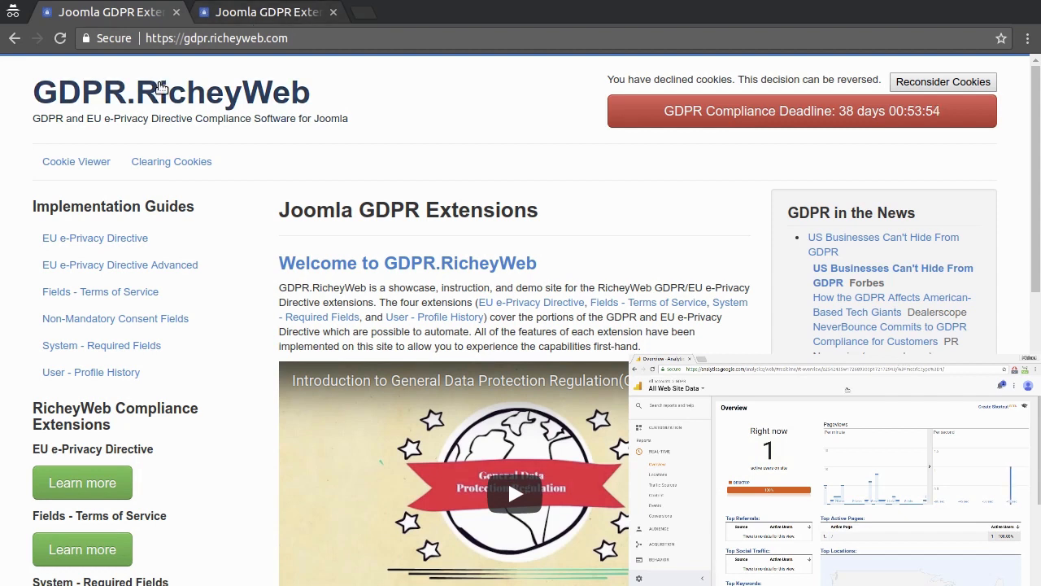
middle_click(158, 96)
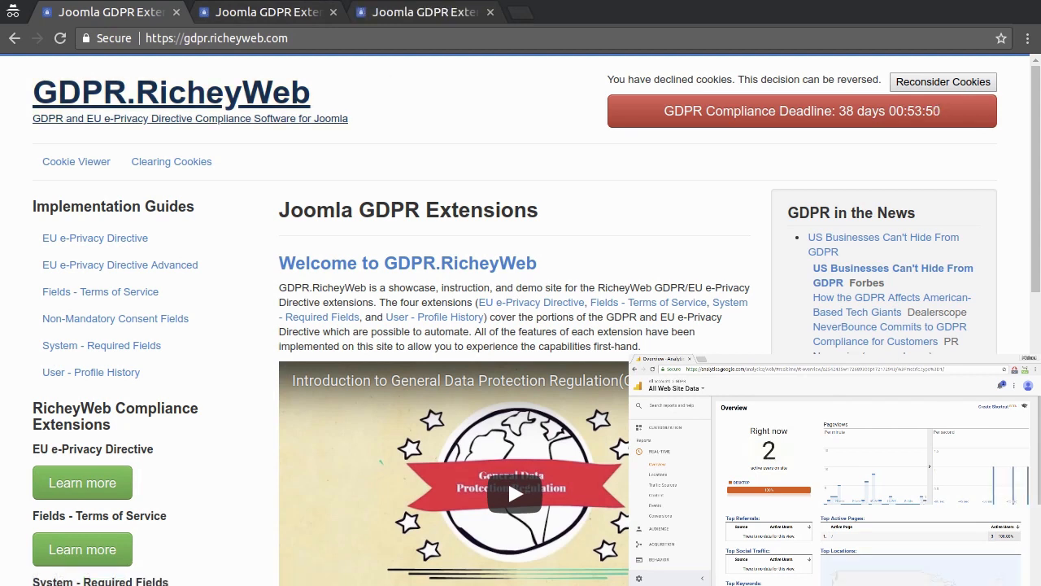
click(427, 12)
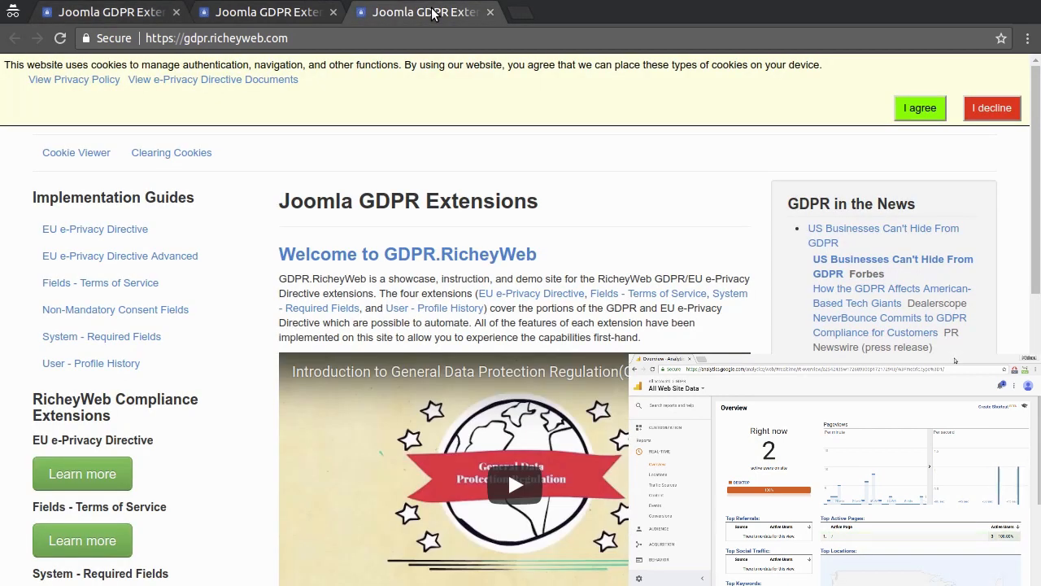
Compare the cookie consent state across the three open GDPR.RicheyWeb tabs alongside the real-time Analytics overview.
click(104, 12)
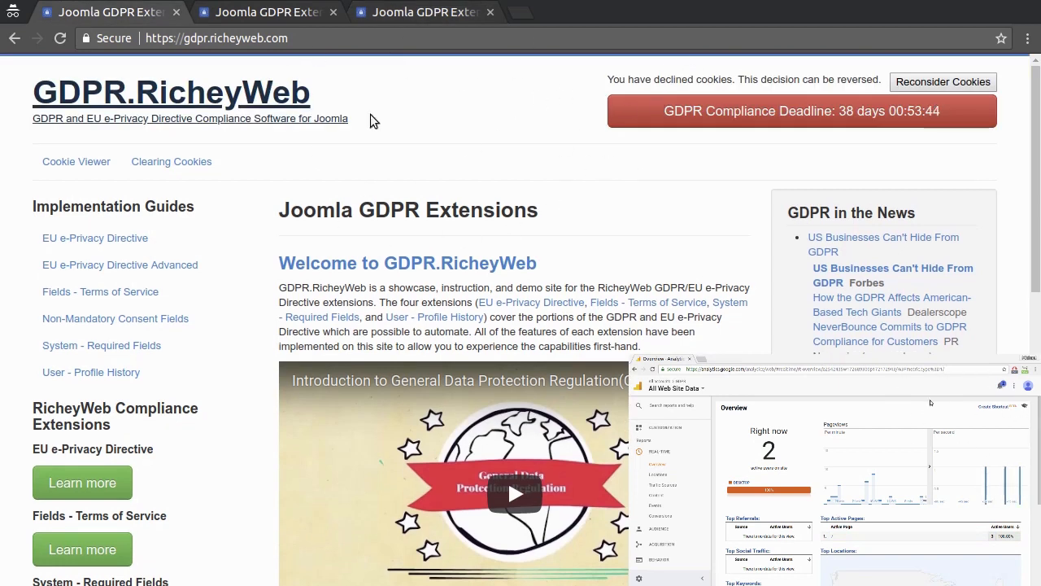
click(267, 13)
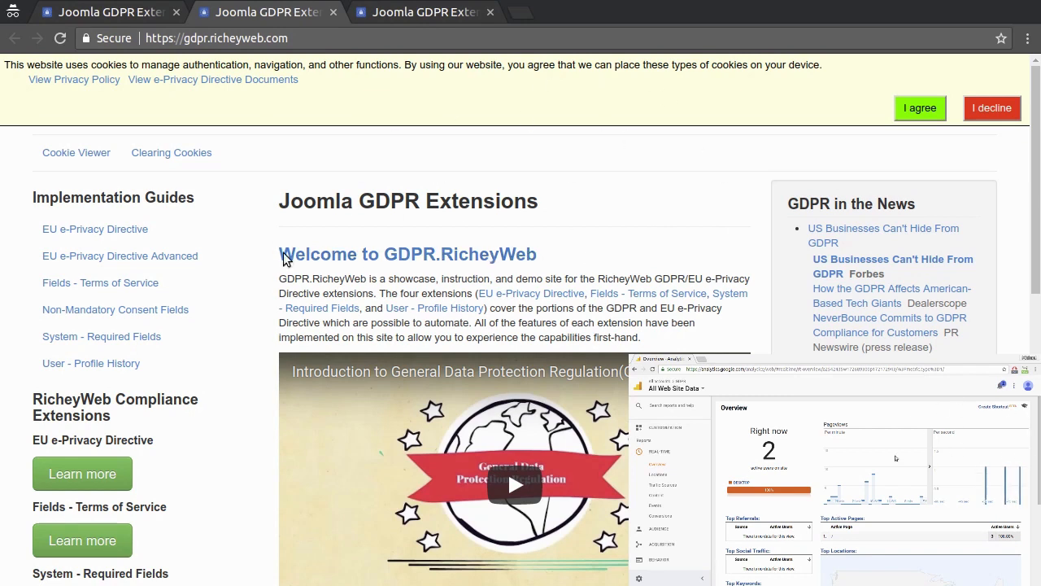
click(407, 12)
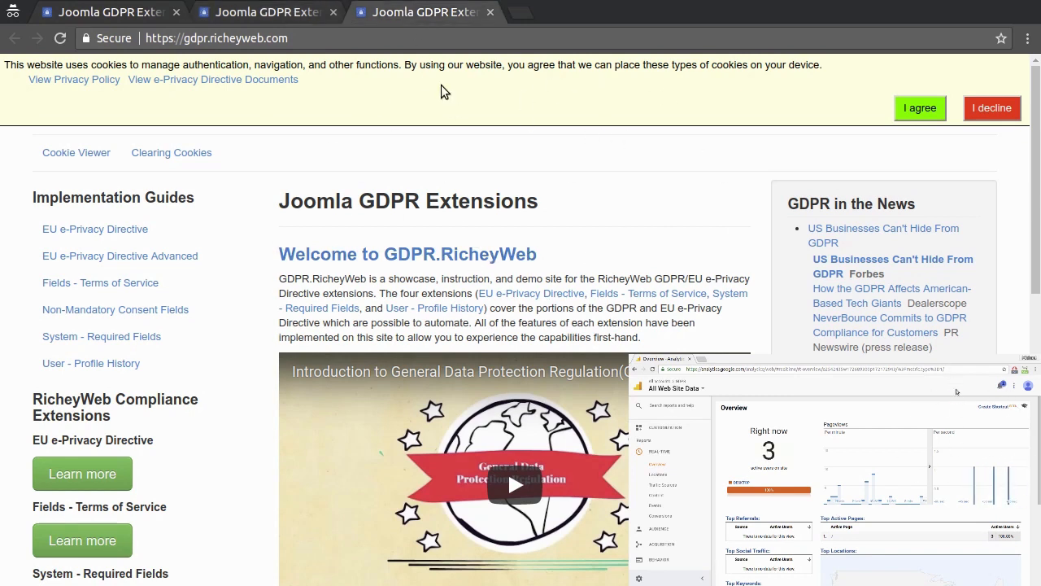
click(115, 14)
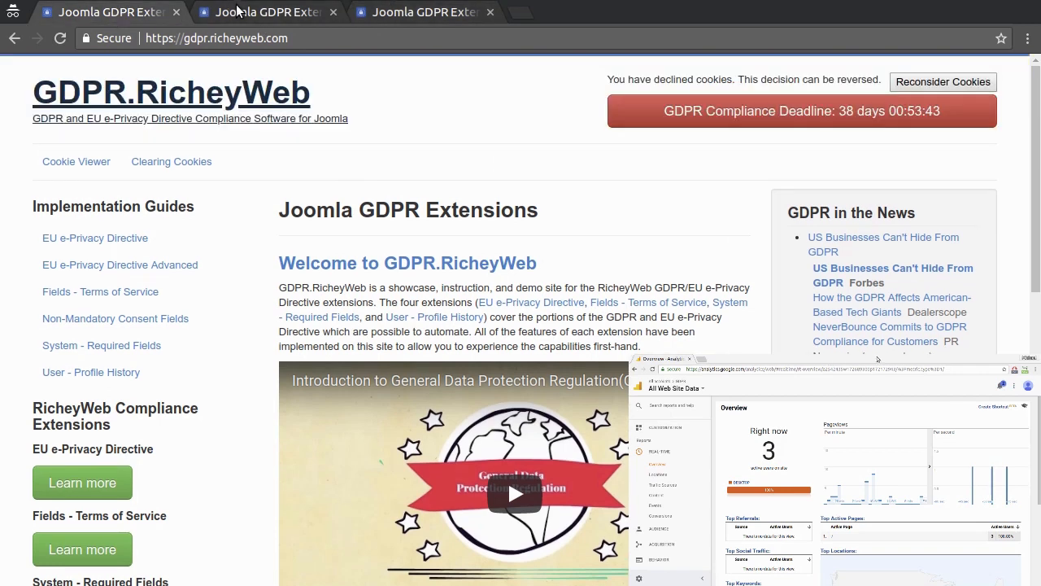
click(237, 9)
click(358, 10)
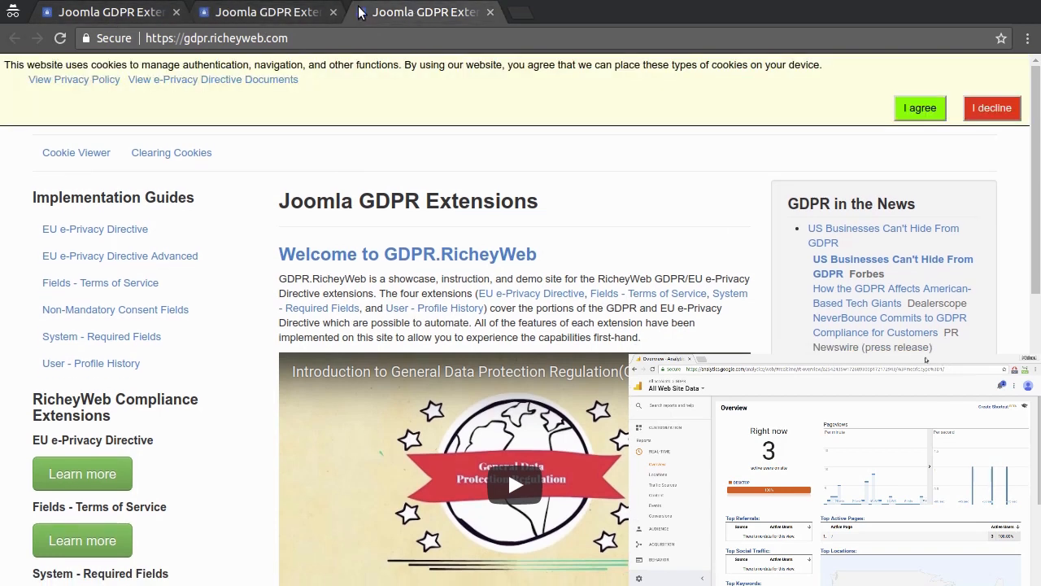
click(139, 18)
click(257, 15)
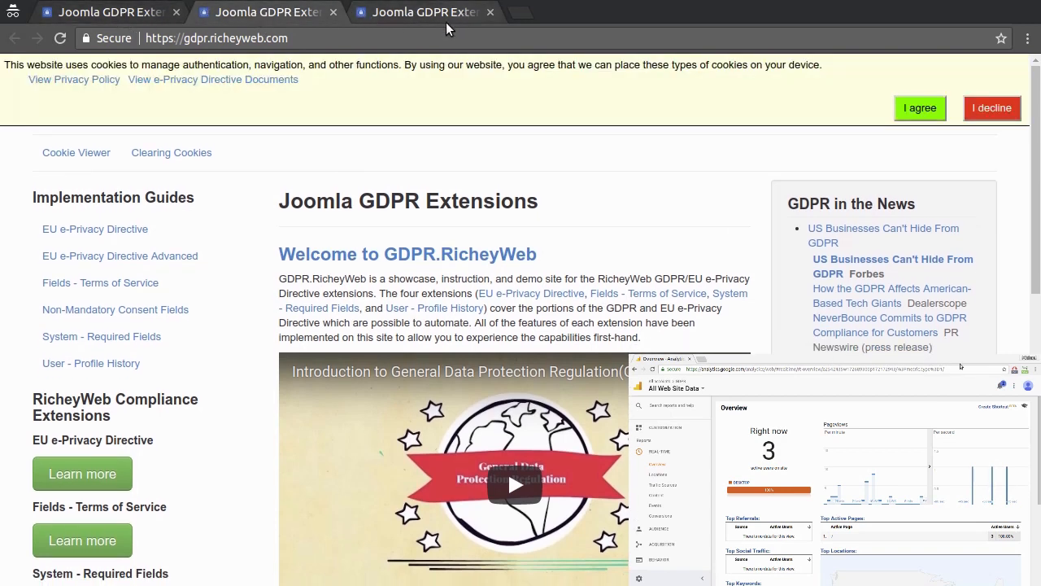
click(71, 14)
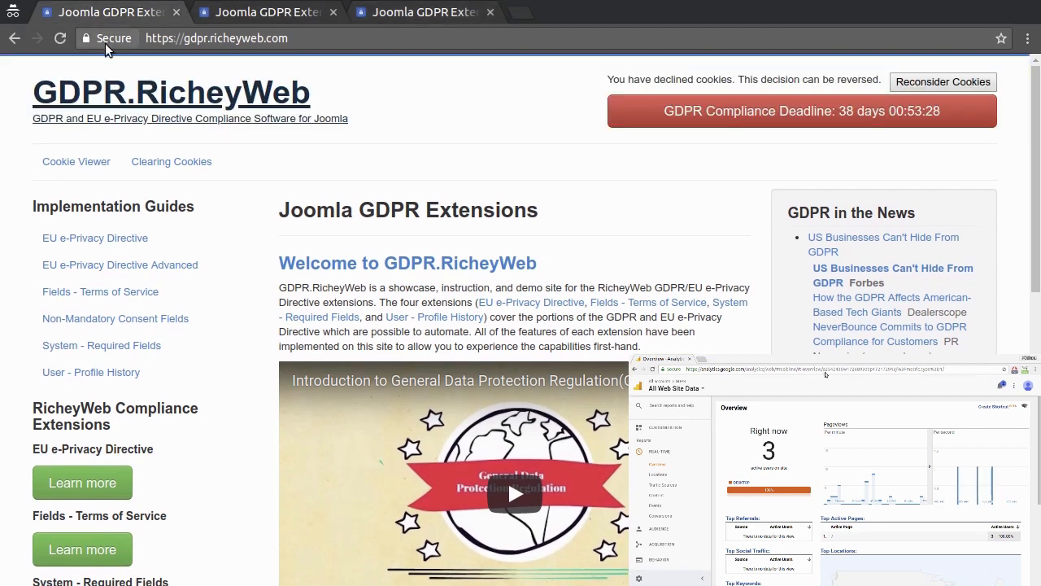
click(308, 17)
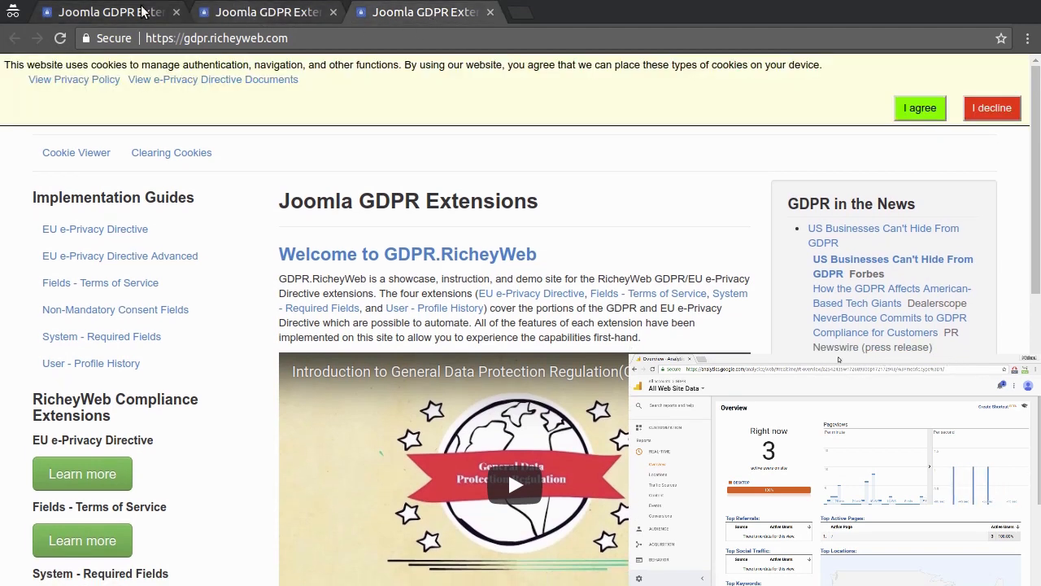
click(87, 13)
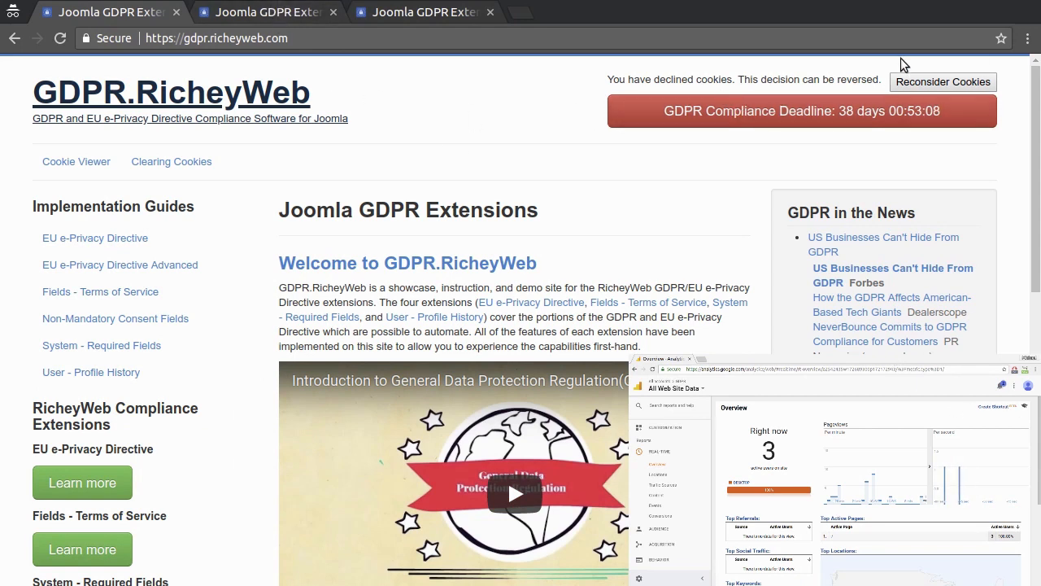
Reconsider the declined cookies in the first site tab by agreeing to them, and reload the other two tabs.
click(981, 83)
click(896, 114)
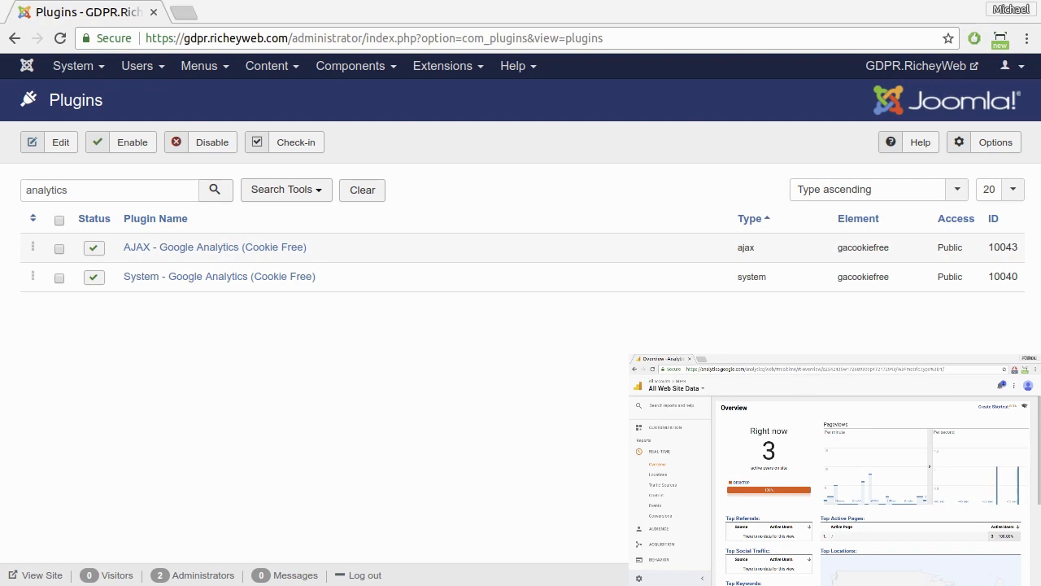
key(alt+Tab)
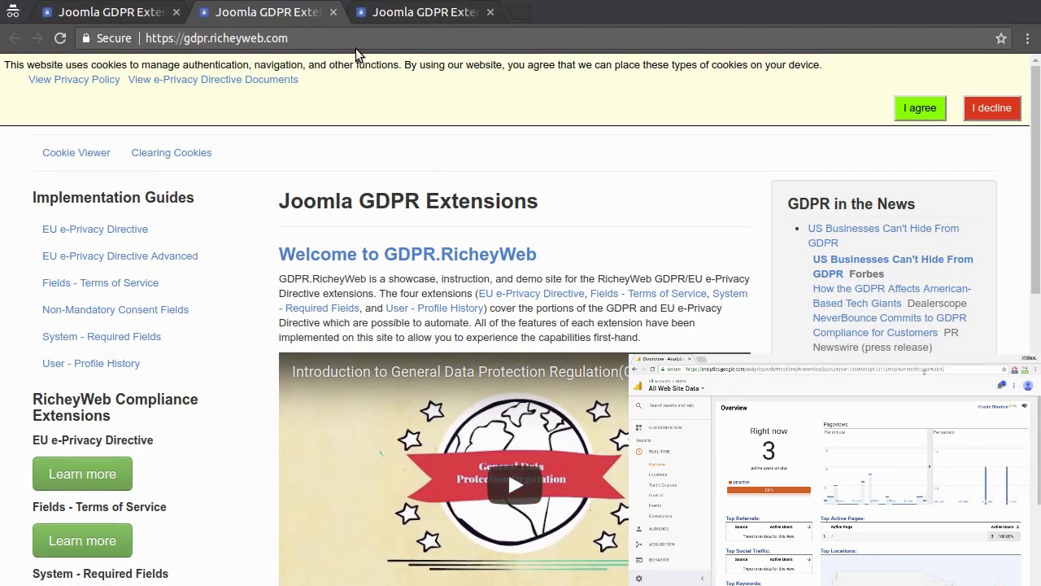
click(59, 38)
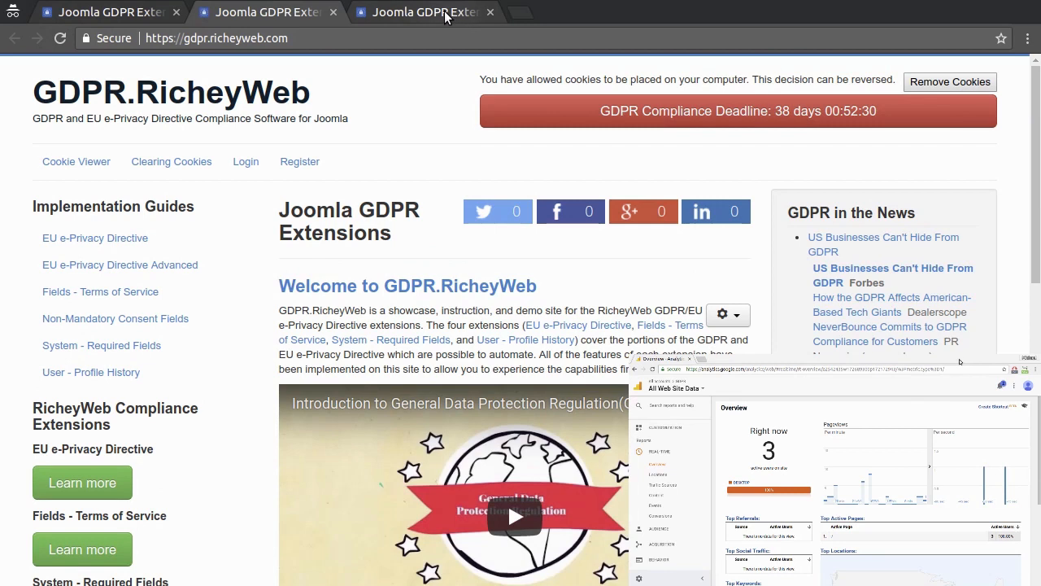
click(60, 37)
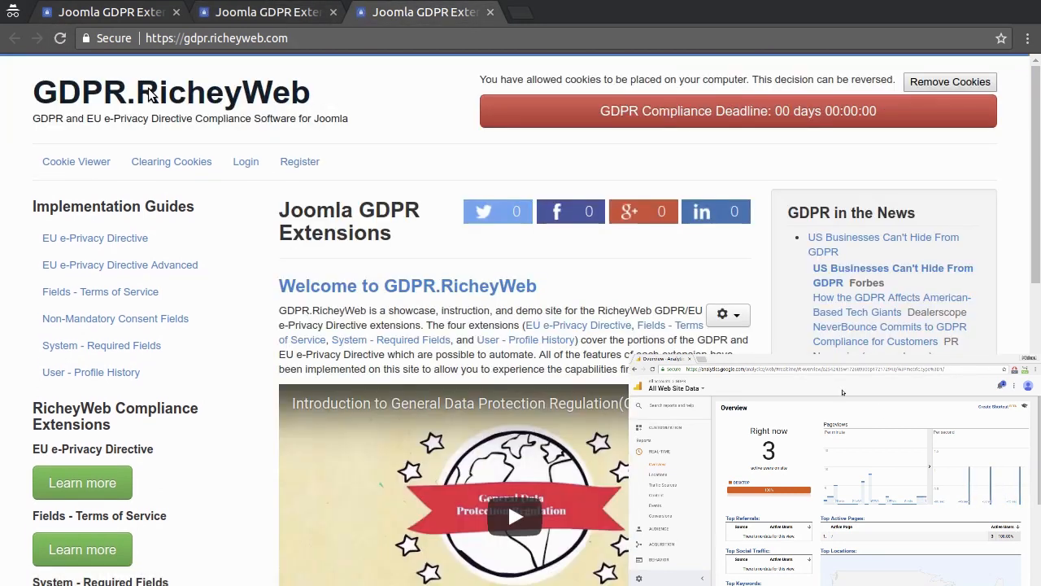